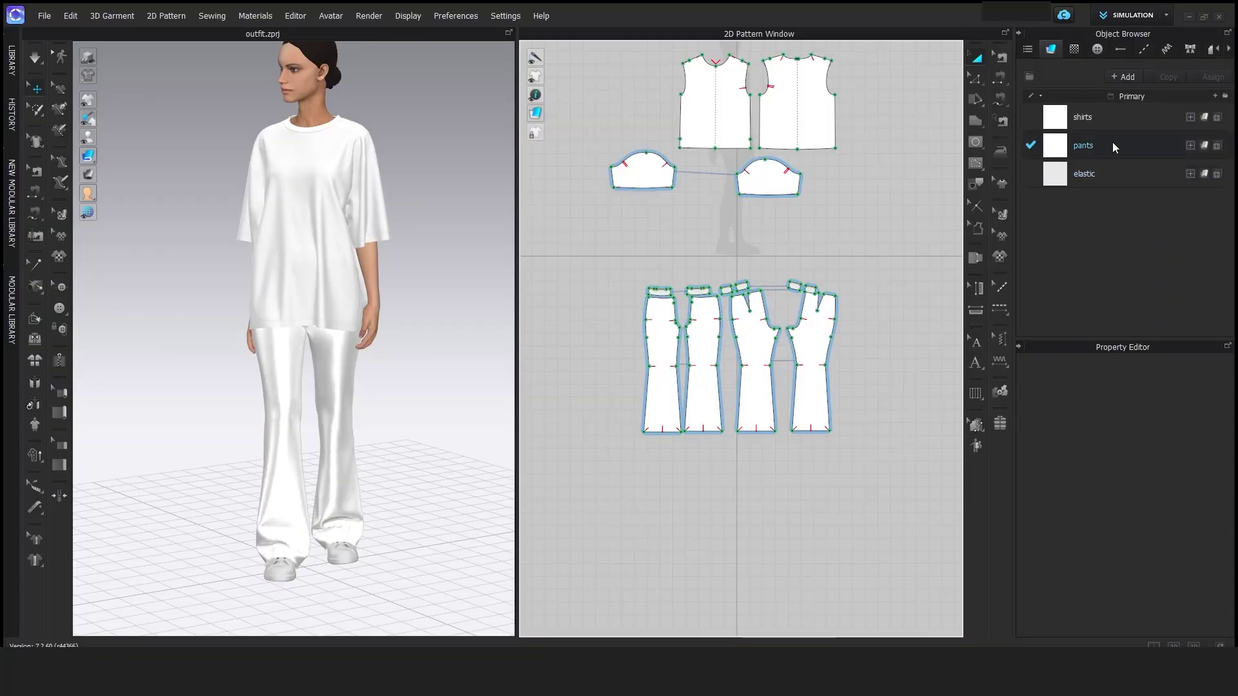
- Select the 'pants' fabric to show its Fabric_Silk/Satin PBR material properties
{"action": "left_click", "coordinate": [1110, 146]}
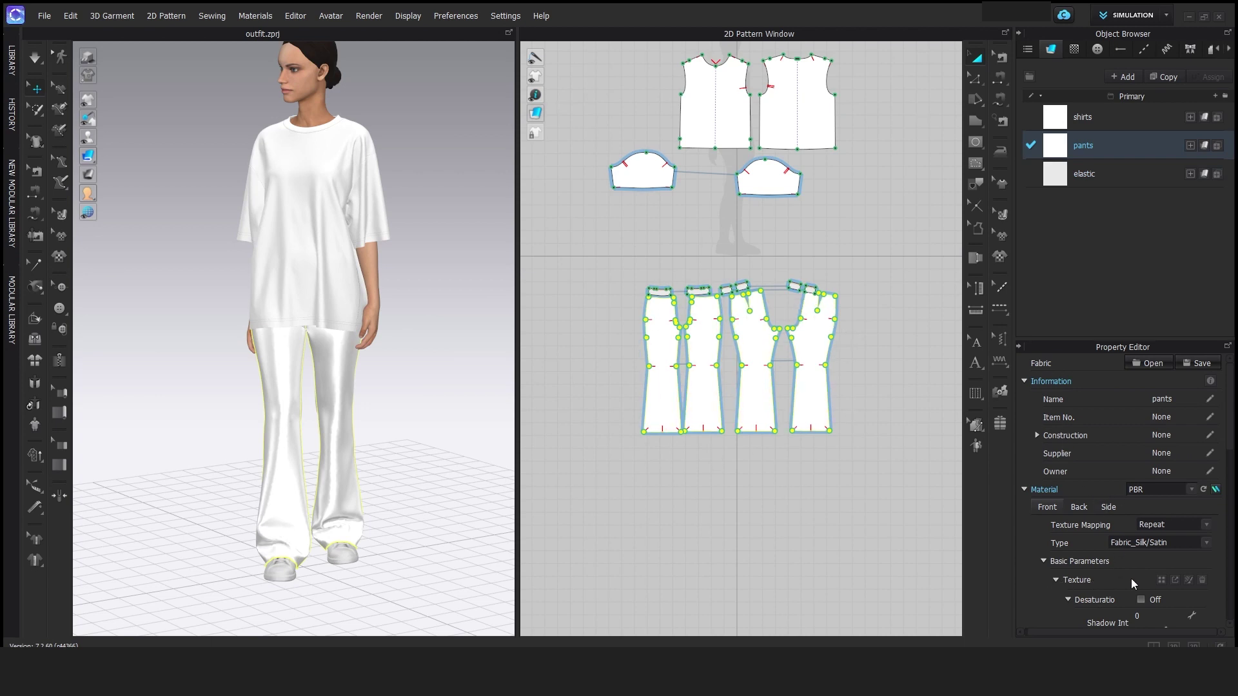
- Load the pink floral image as the pants fabric's texture
{"action": "left_click", "coordinate": [1161, 580]}
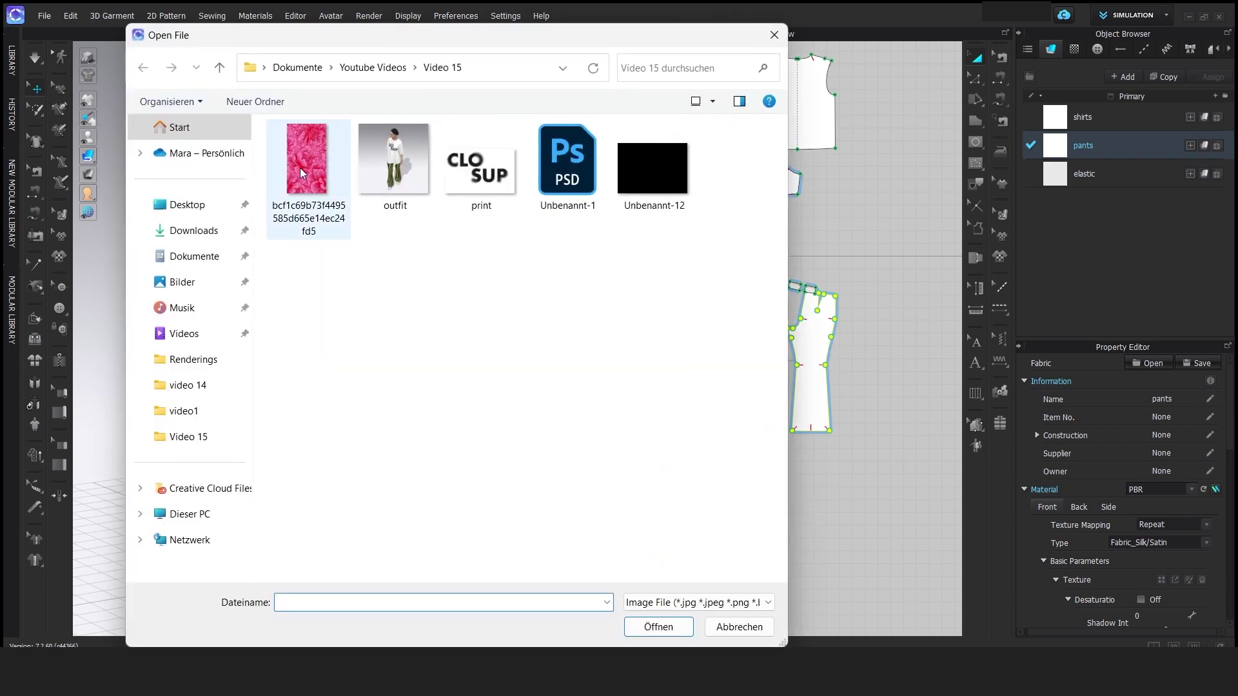
{"action": "left_click", "coordinate": [304, 174]}
{"action": "left_click", "coordinate": [658, 627]}
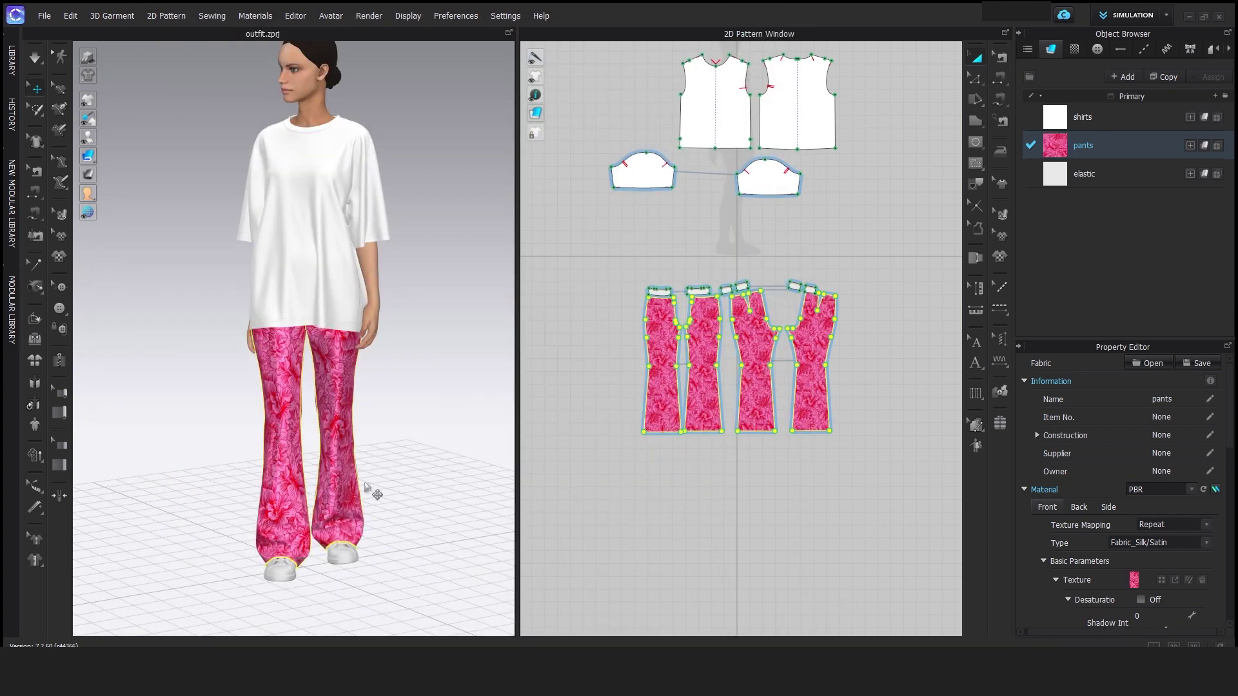
{"action": "scroll", "coordinate": [380, 478], "scroll_direction": "up", "scroll_amount": 1}
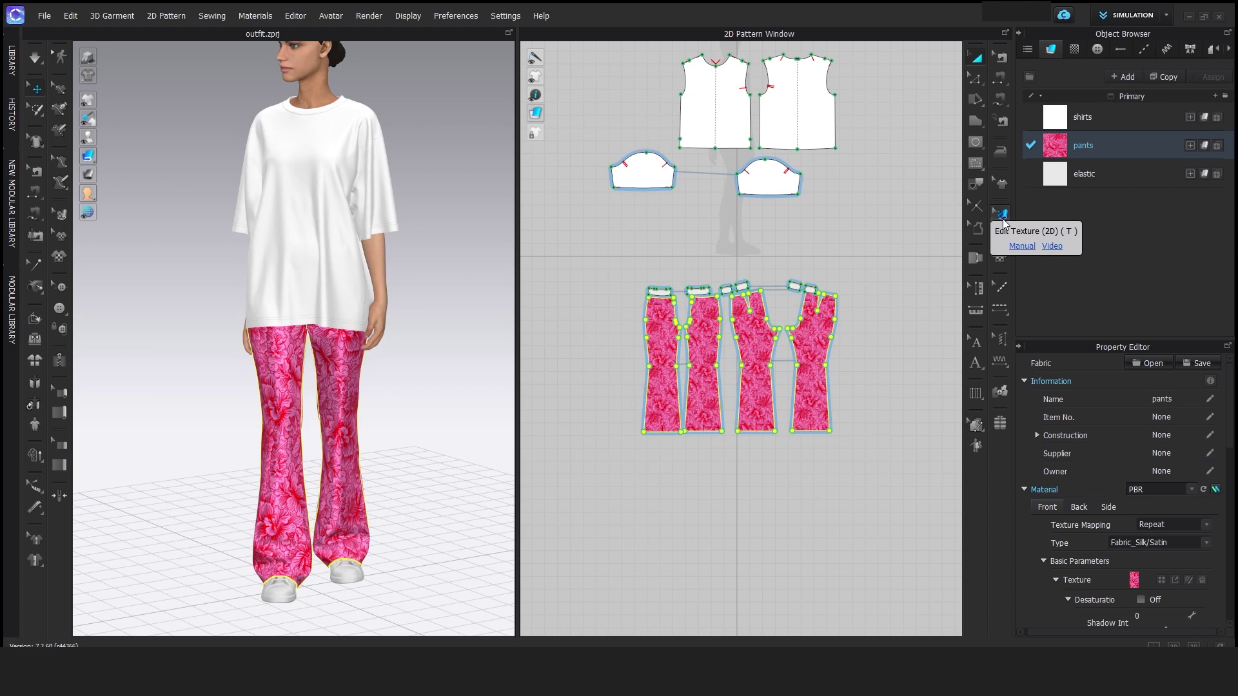
{"action": "left_click", "coordinate": [1002, 216]}
- Select all pants pieces' textures, enlarge the floral print and rotate it to 45°
{"action": "left_click_drag", "start_coordinate": [877, 481], "coordinate": [617, 278]}
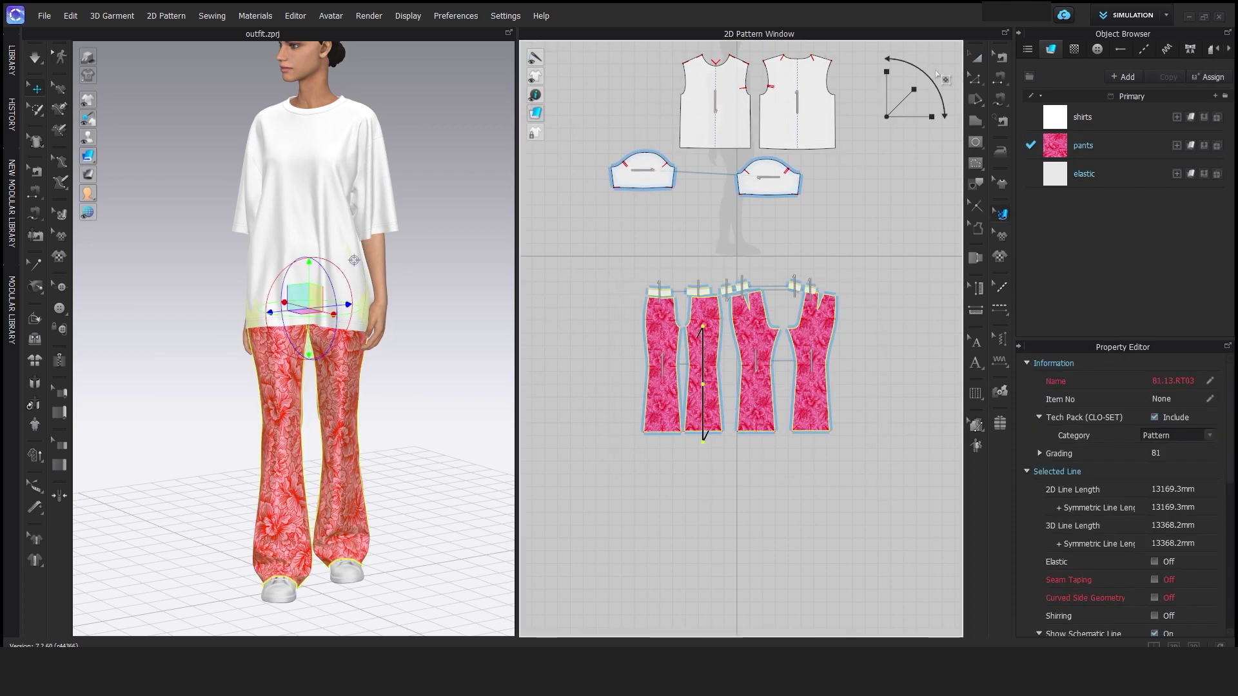
{"action": "left_click_drag", "start_coordinate": [944, 71], "coordinate": [946, 70]}
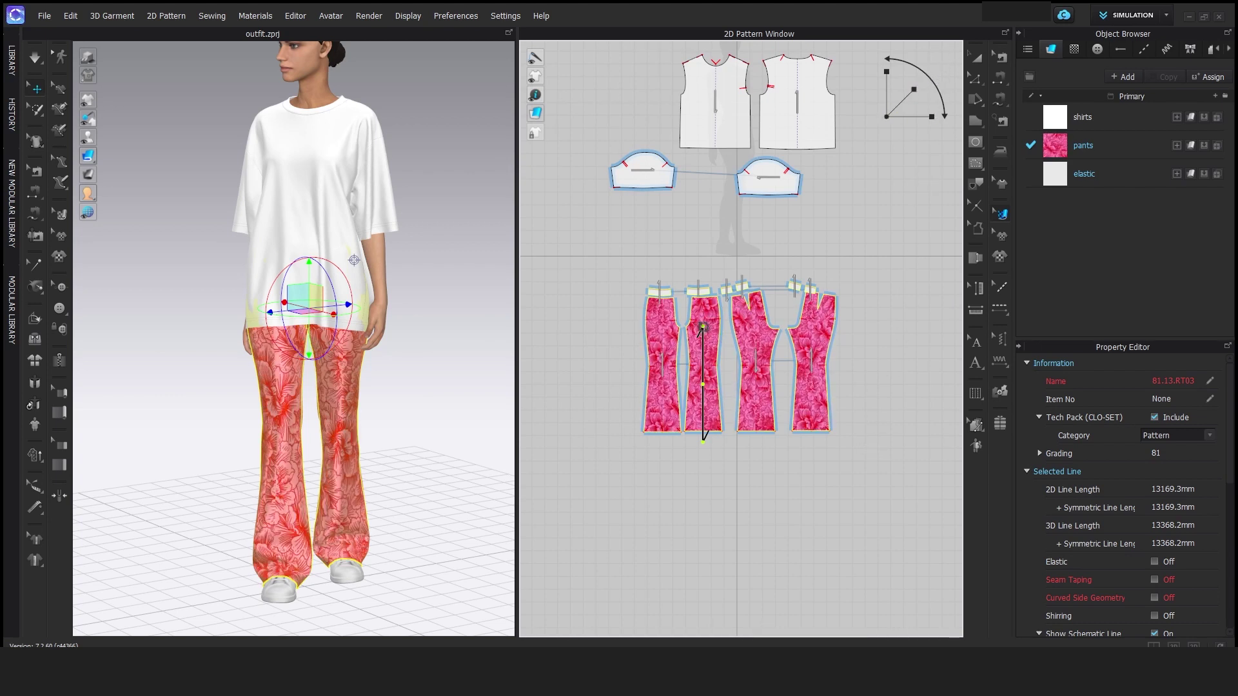
{"action": "left_click_drag", "start_coordinate": [702, 327], "coordinate": [711, 323]}
{"action": "right_click", "coordinate": [713, 323]}
{"action": "left_click", "coordinate": [729, 342]}
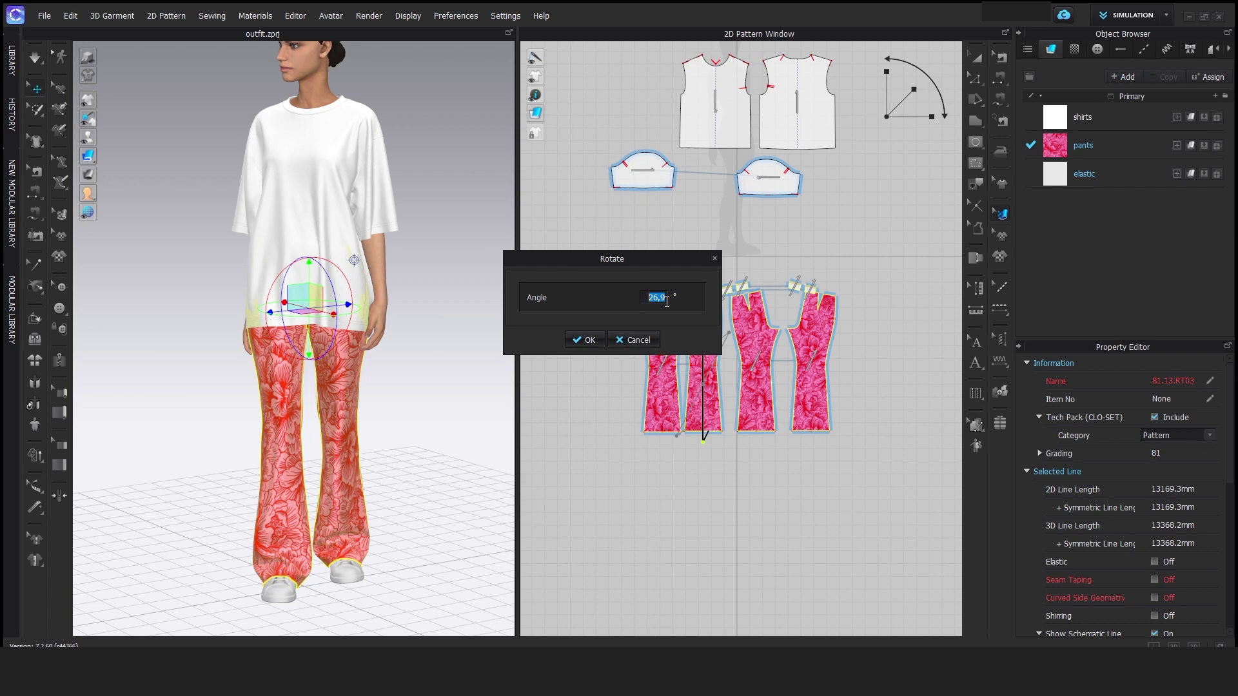
{"action": "type", "text": "45"}
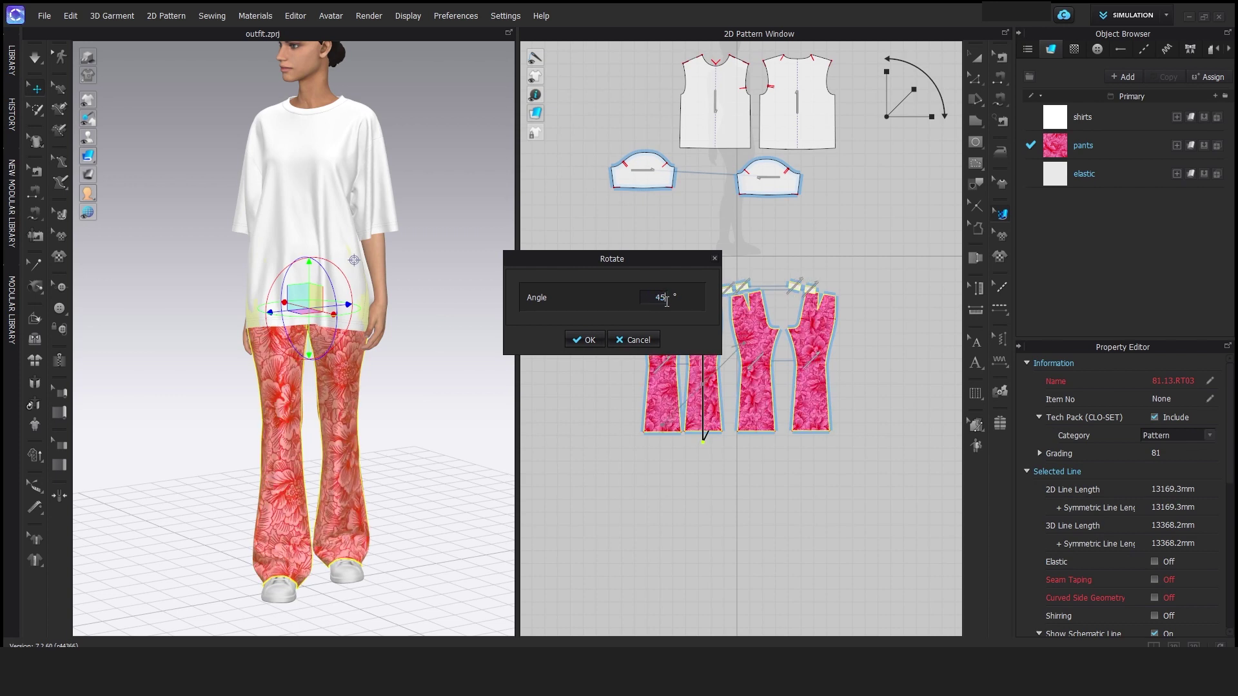
{"action": "left_click", "coordinate": [582, 339]}
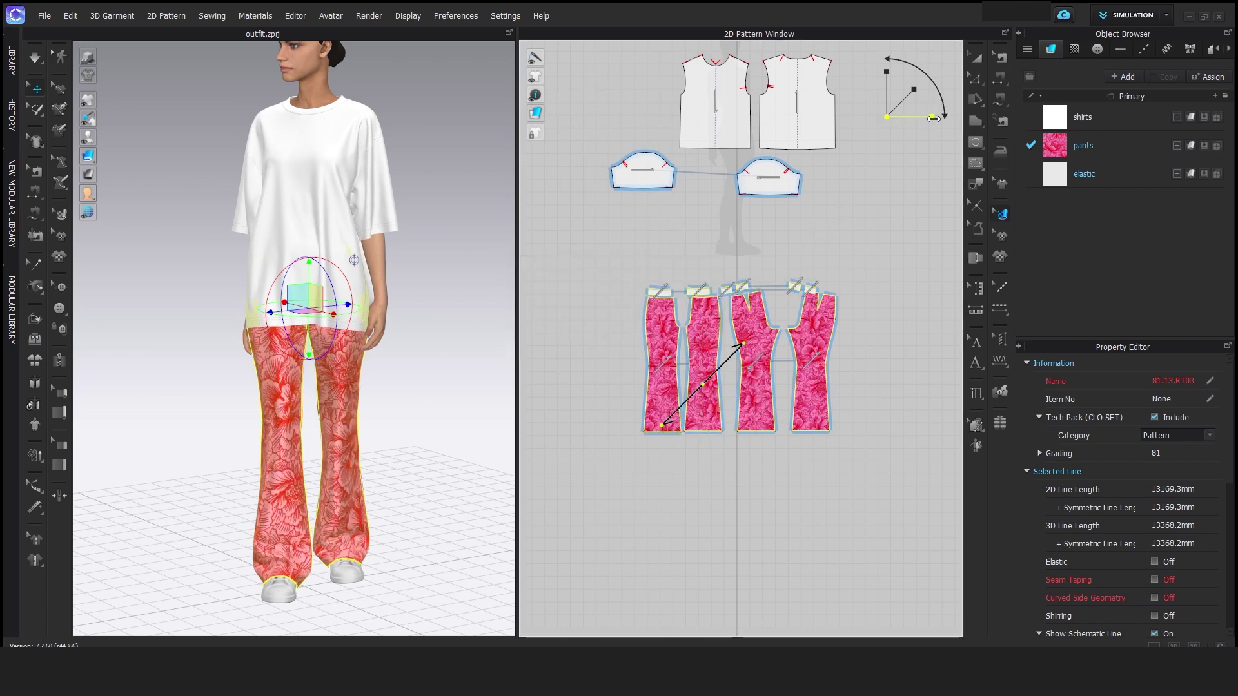
- Rescale the floral print horizontally and vertically, then reselect the pants fabric
{"action": "left_click_drag", "start_coordinate": [934, 118], "coordinate": [941, 119]}
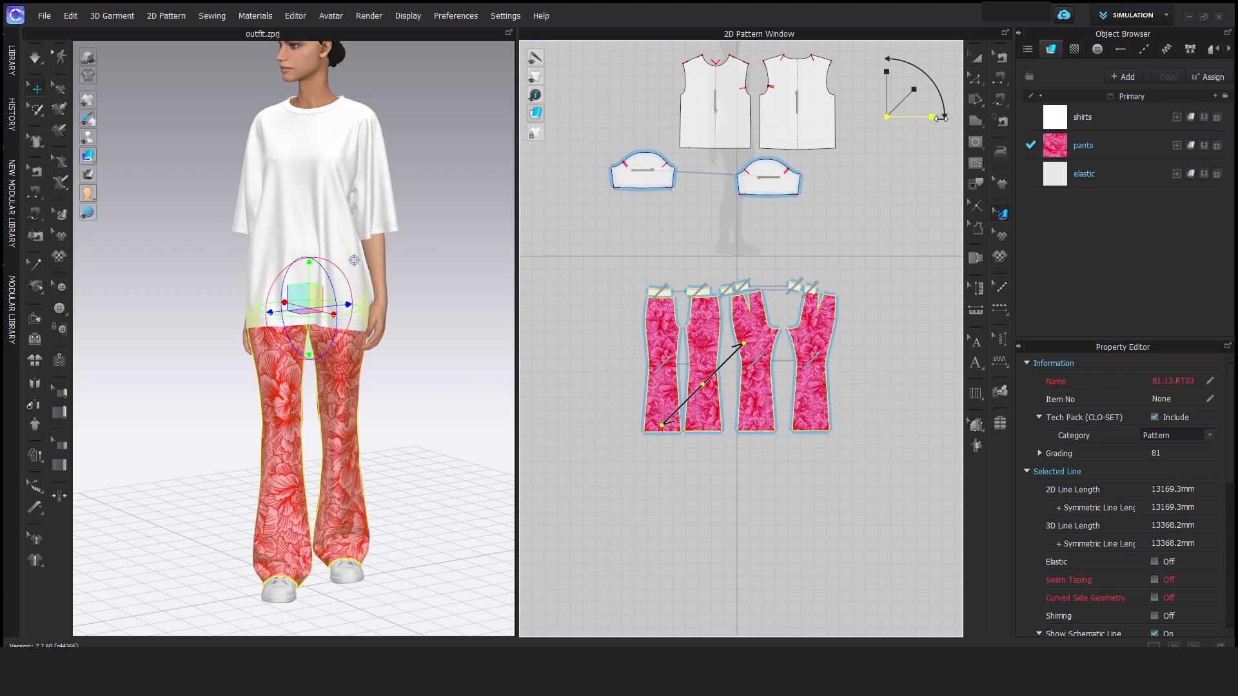
{"action": "left_click_drag", "start_coordinate": [888, 74], "coordinate": [888, 77]}
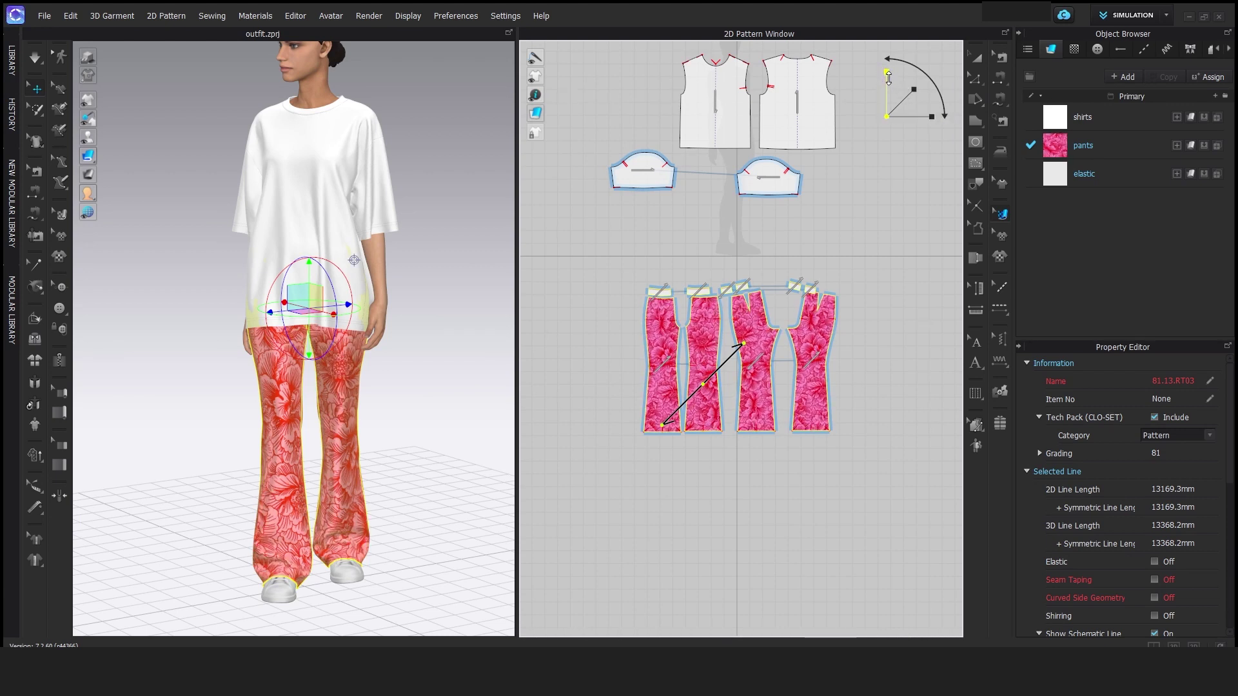
{"action": "left_click", "coordinate": [913, 283]}
{"action": "left_click", "coordinate": [1105, 152]}
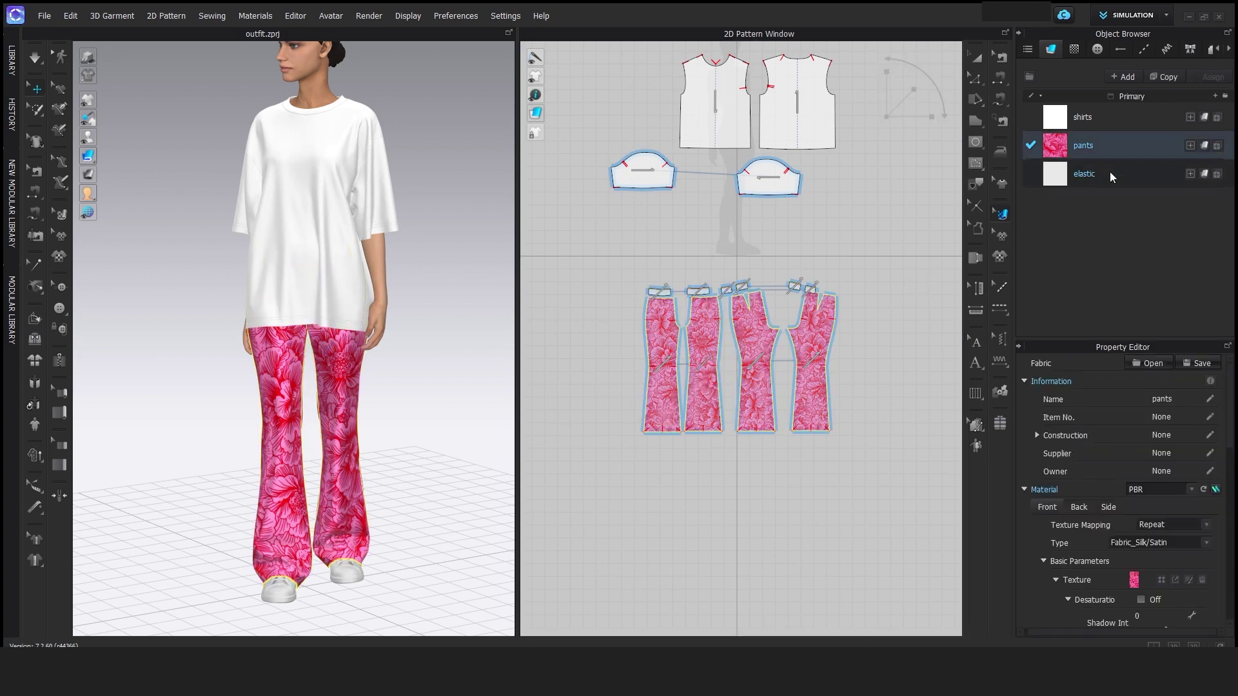
{"action": "scroll", "coordinate": [1108, 547], "scroll_direction": "down", "scroll_amount": 3}
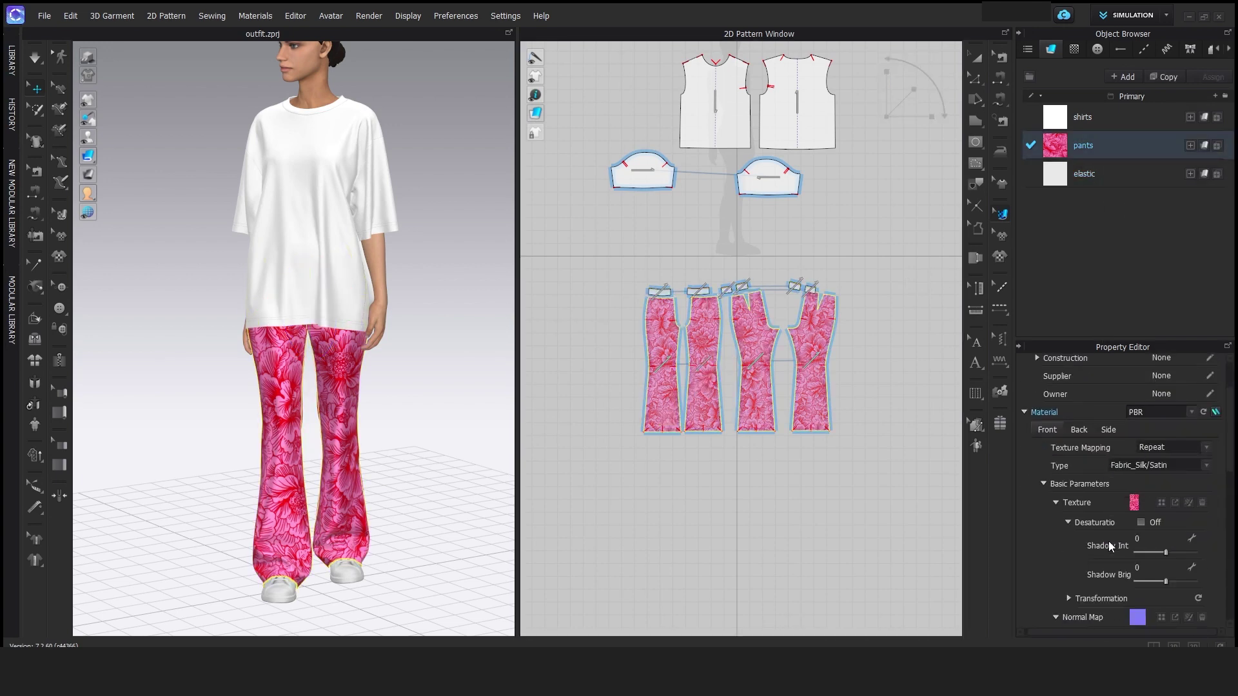
{"action": "left_click", "coordinate": [1189, 504]}
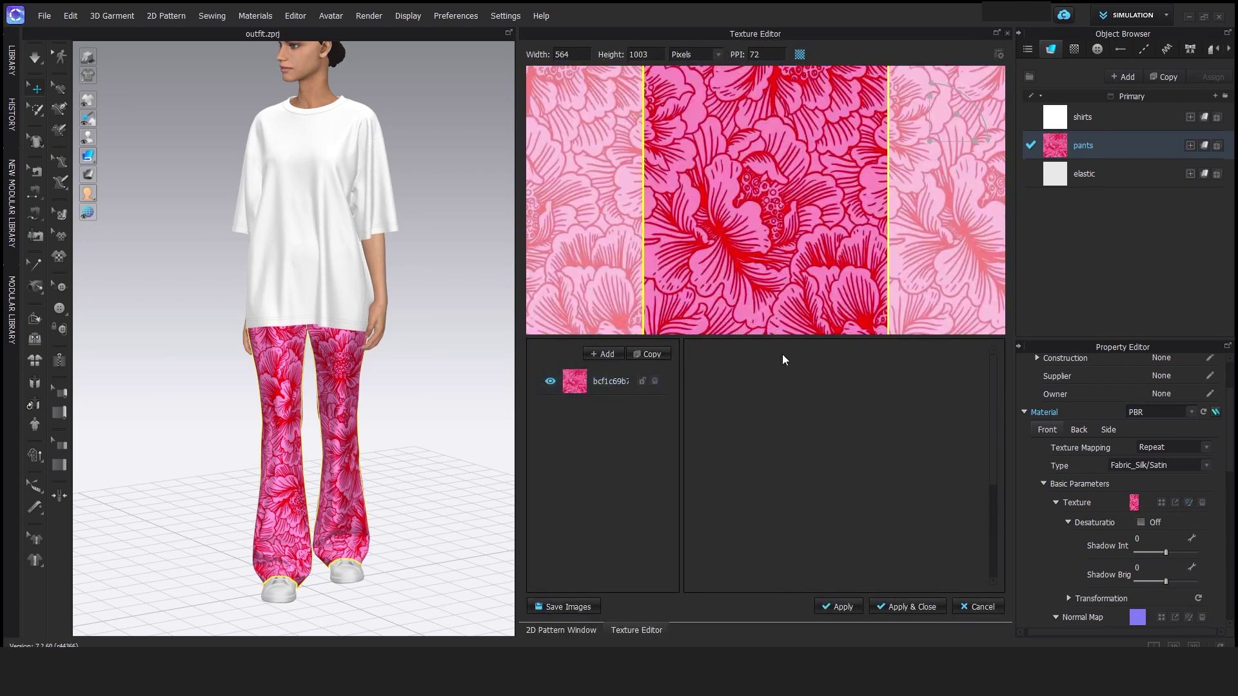
- Enable Color Switch on the floral image layer with 4 sub colours
{"action": "left_click", "coordinate": [608, 385]}
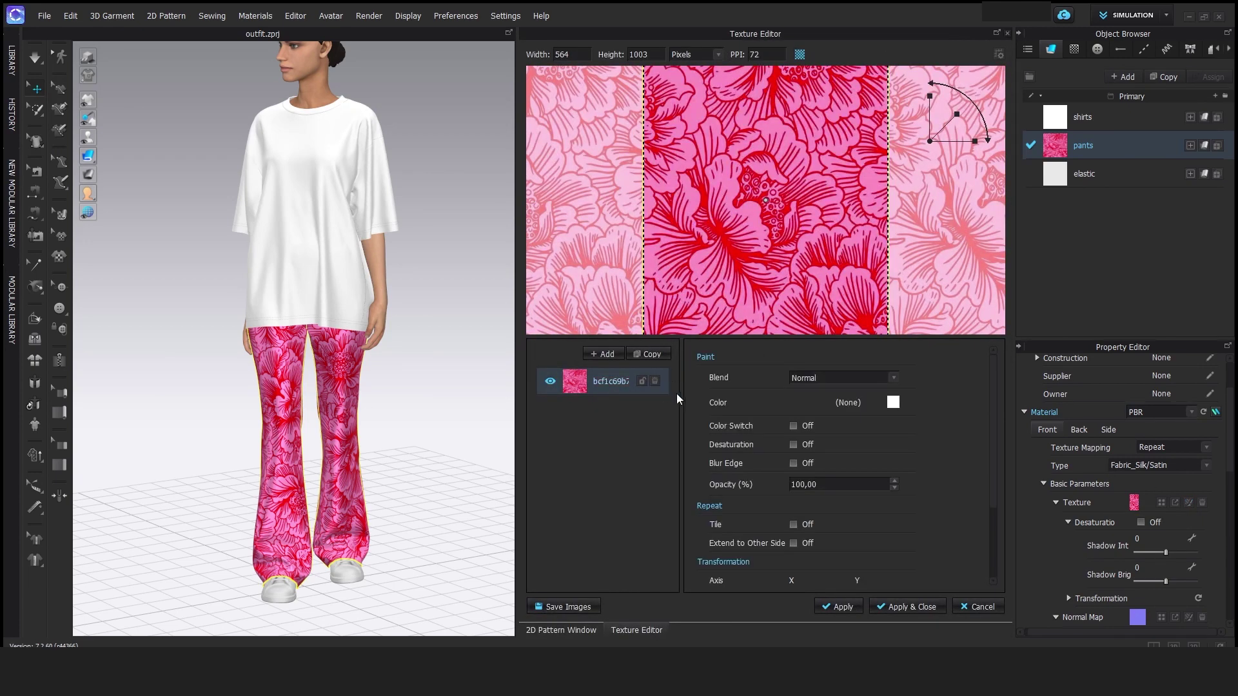
{"action": "left_click", "coordinate": [793, 427]}
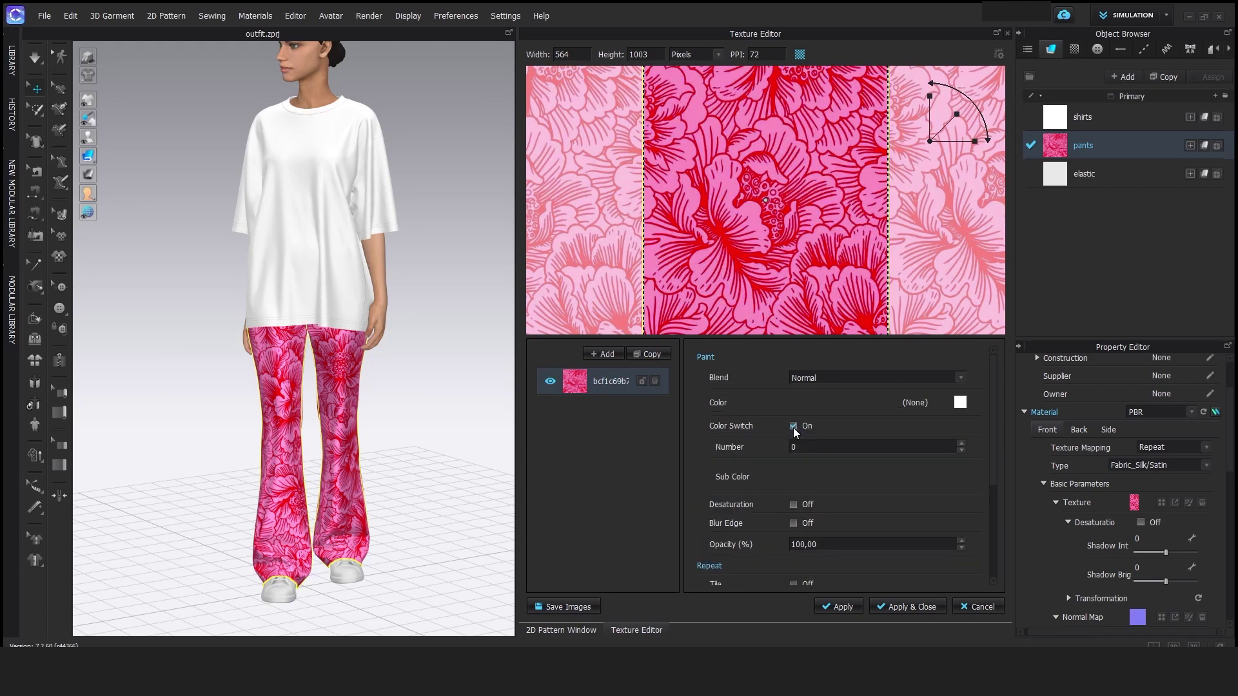
{"action": "left_click", "coordinate": [803, 446]}
{"action": "scroll", "coordinate": [803, 445], "scroll_direction": "up", "scroll_amount": 4}
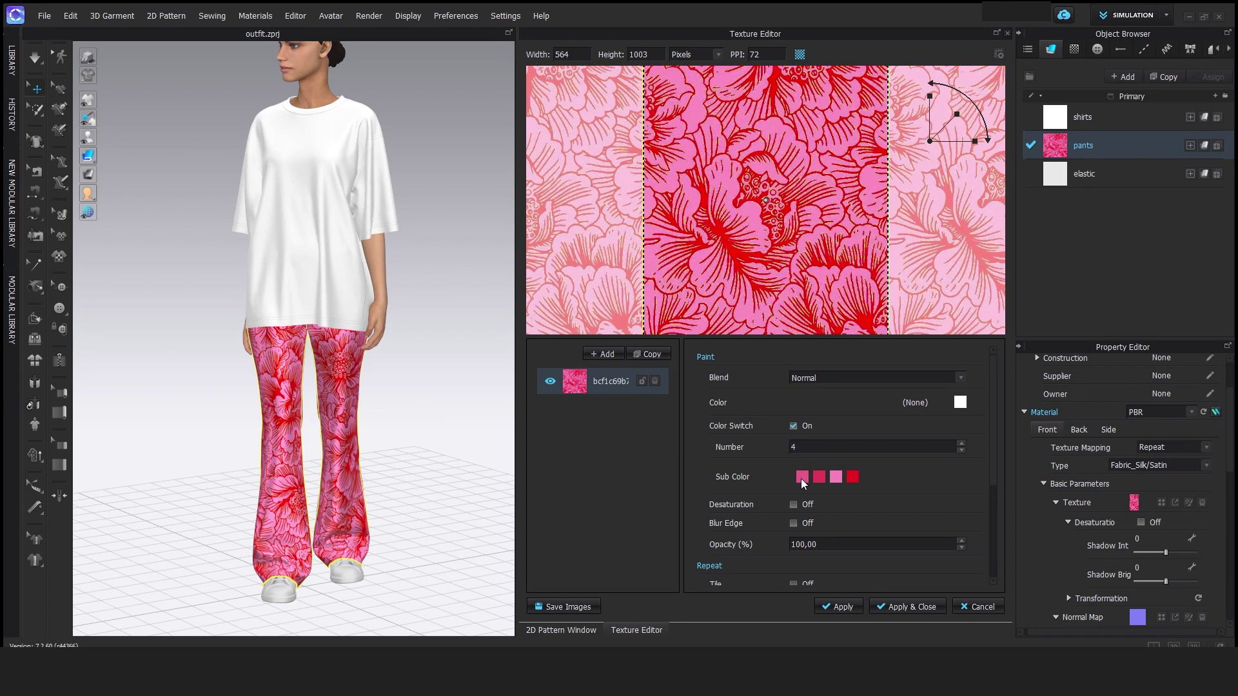
{"action": "left_click", "coordinate": [802, 477]}
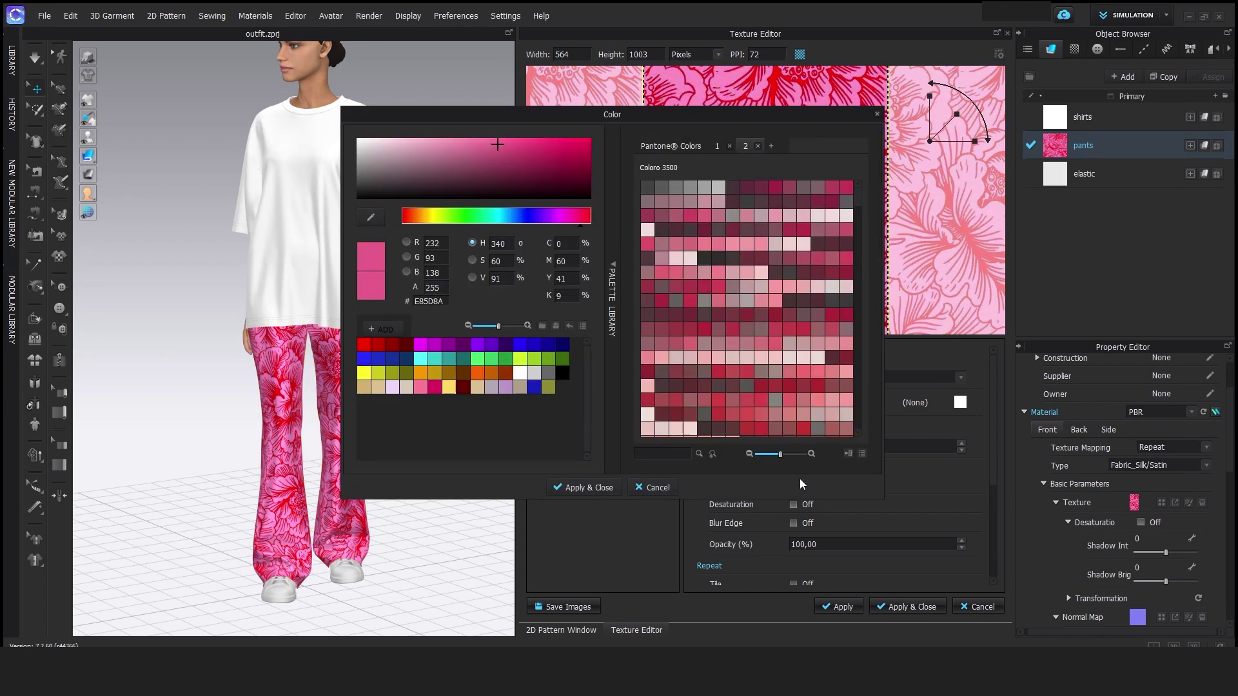
- Recolour the first three sub colours magenta, purple and dark purple
{"action": "left_click", "coordinate": [422, 345]}
{"action": "left_click", "coordinate": [581, 489]}
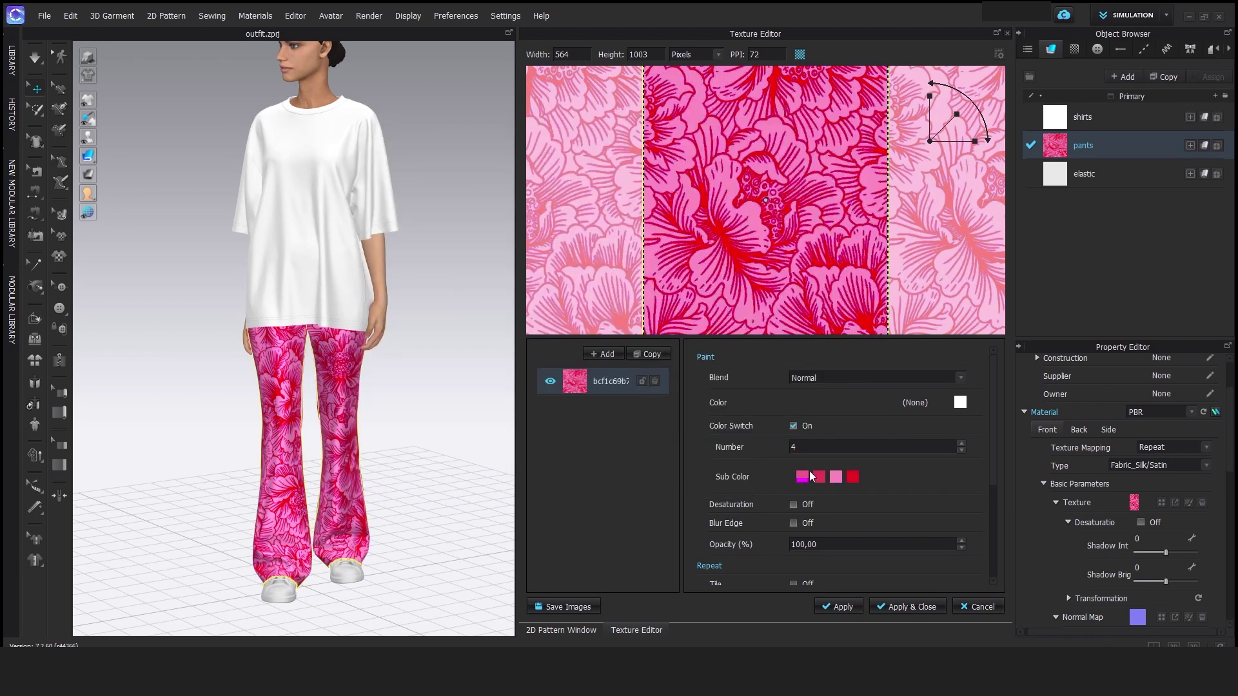
{"action": "left_click", "coordinate": [817, 480]}
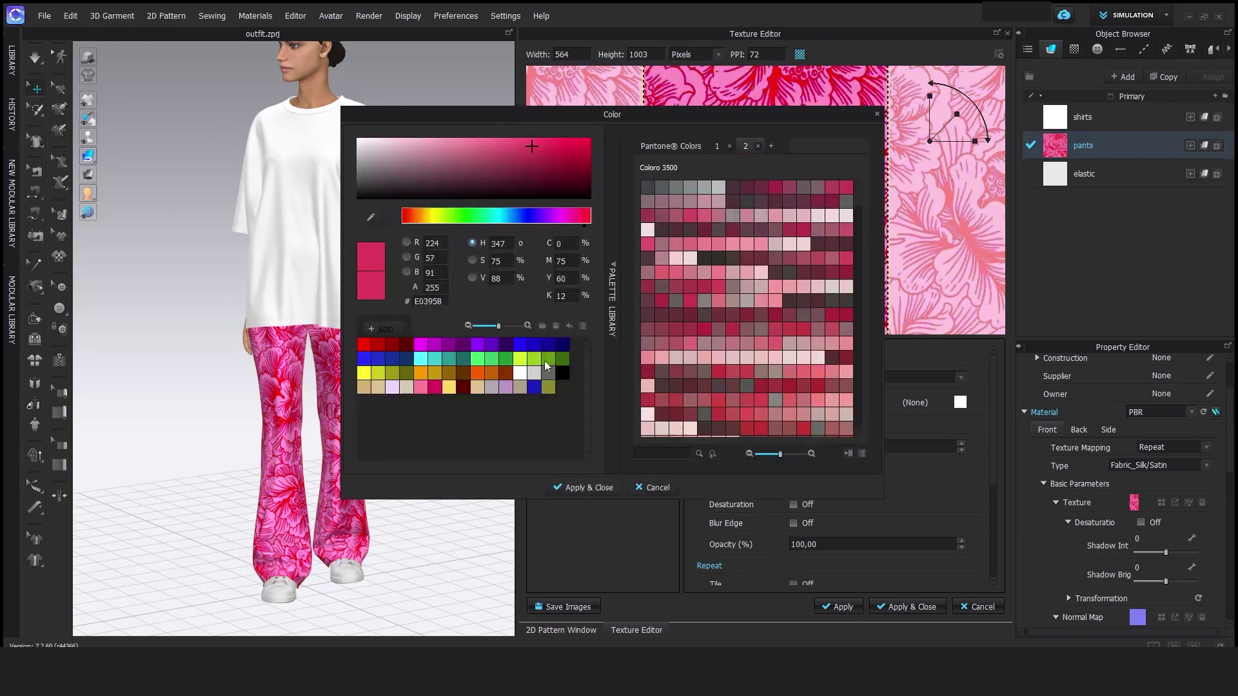
{"action": "left_click", "coordinate": [434, 346]}
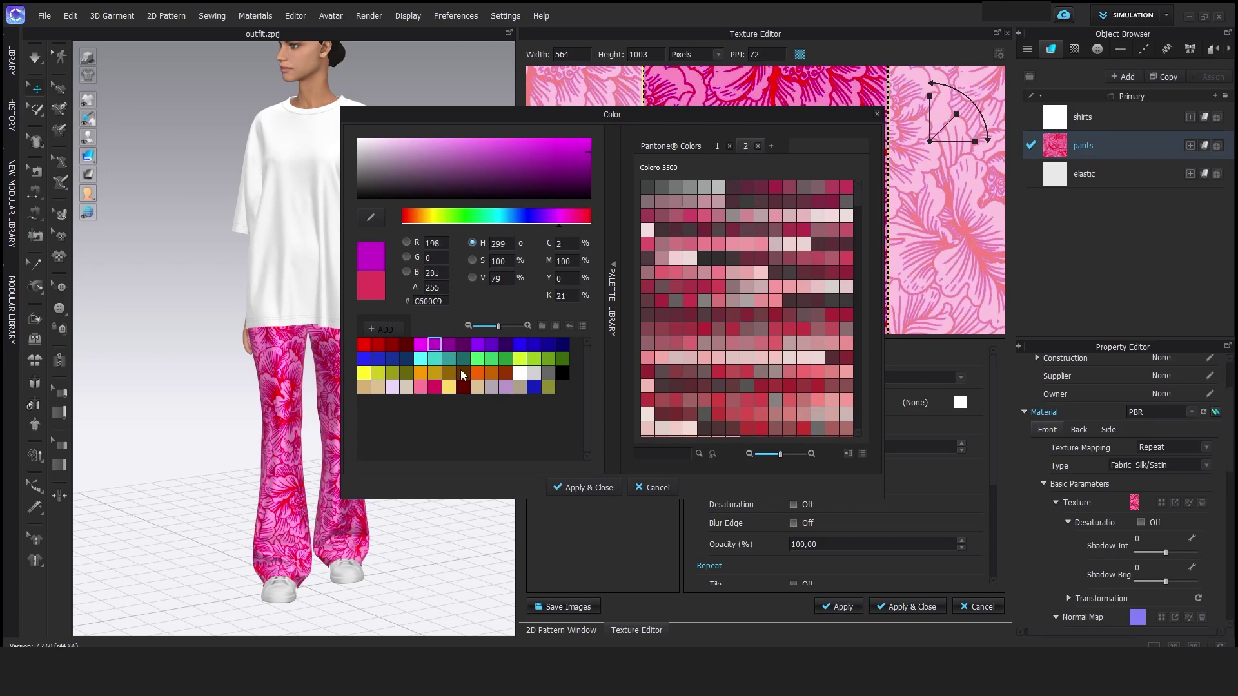
{"action": "left_click", "coordinate": [576, 489]}
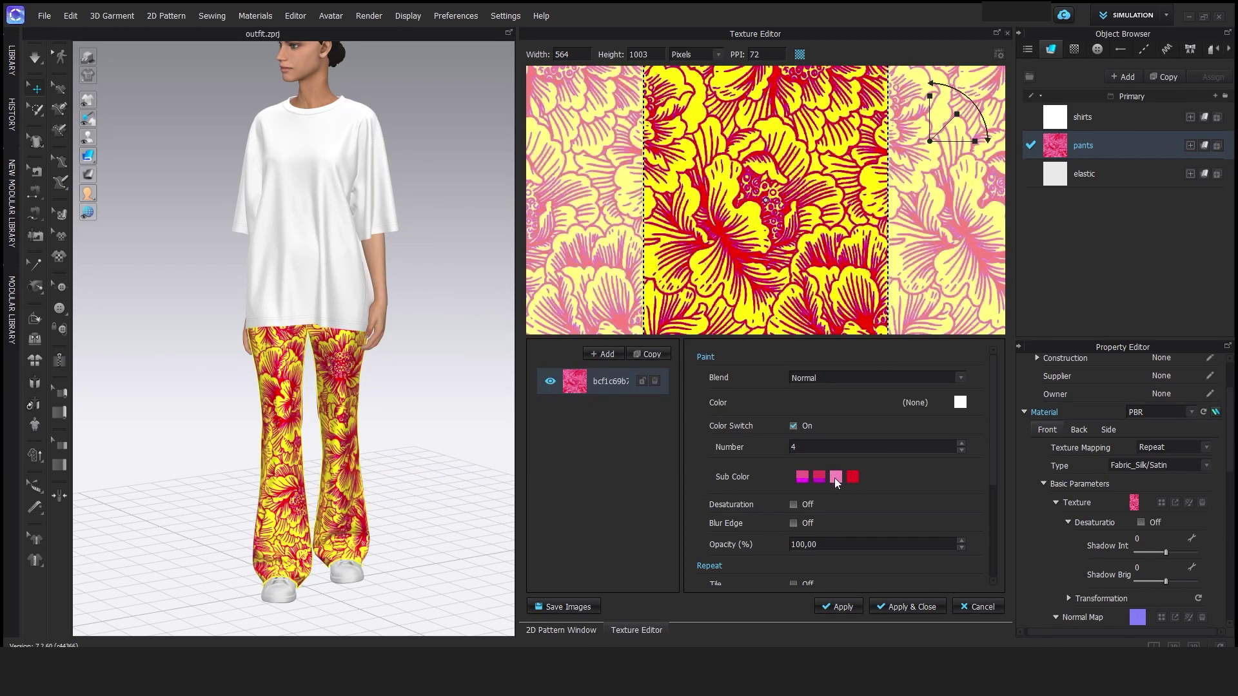
{"action": "left_click", "coordinate": [834, 477]}
{"action": "left_click", "coordinate": [448, 346]}
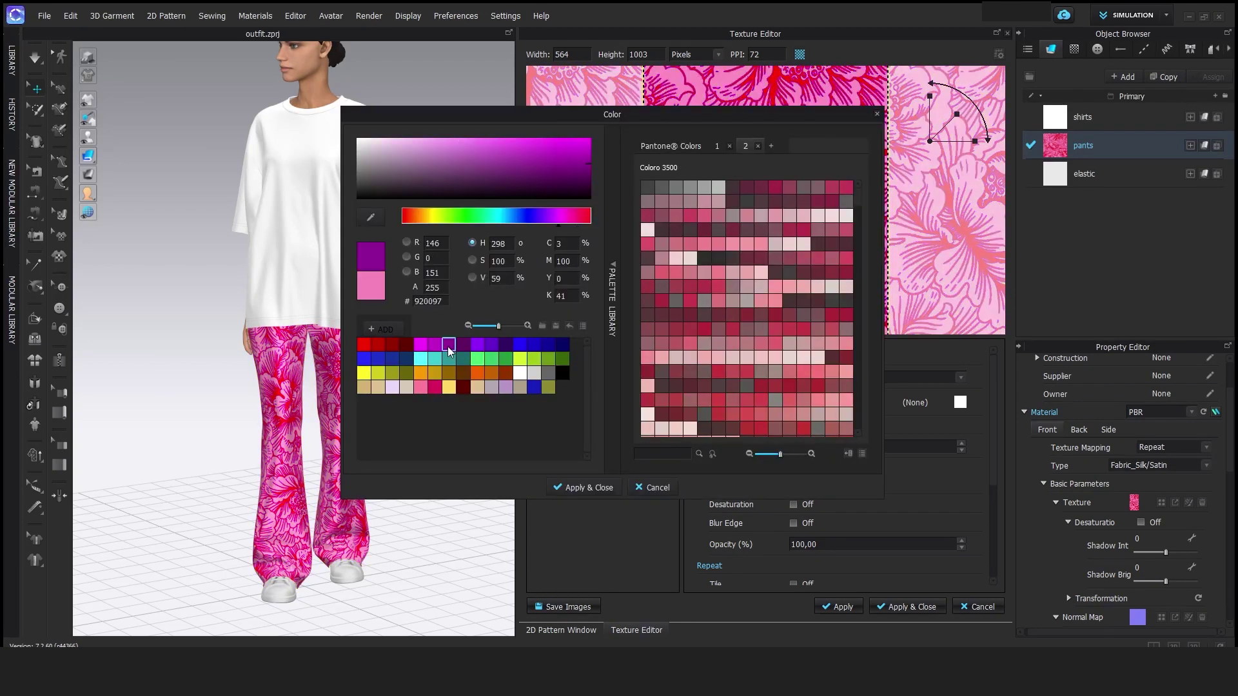
{"action": "left_click", "coordinate": [572, 485]}
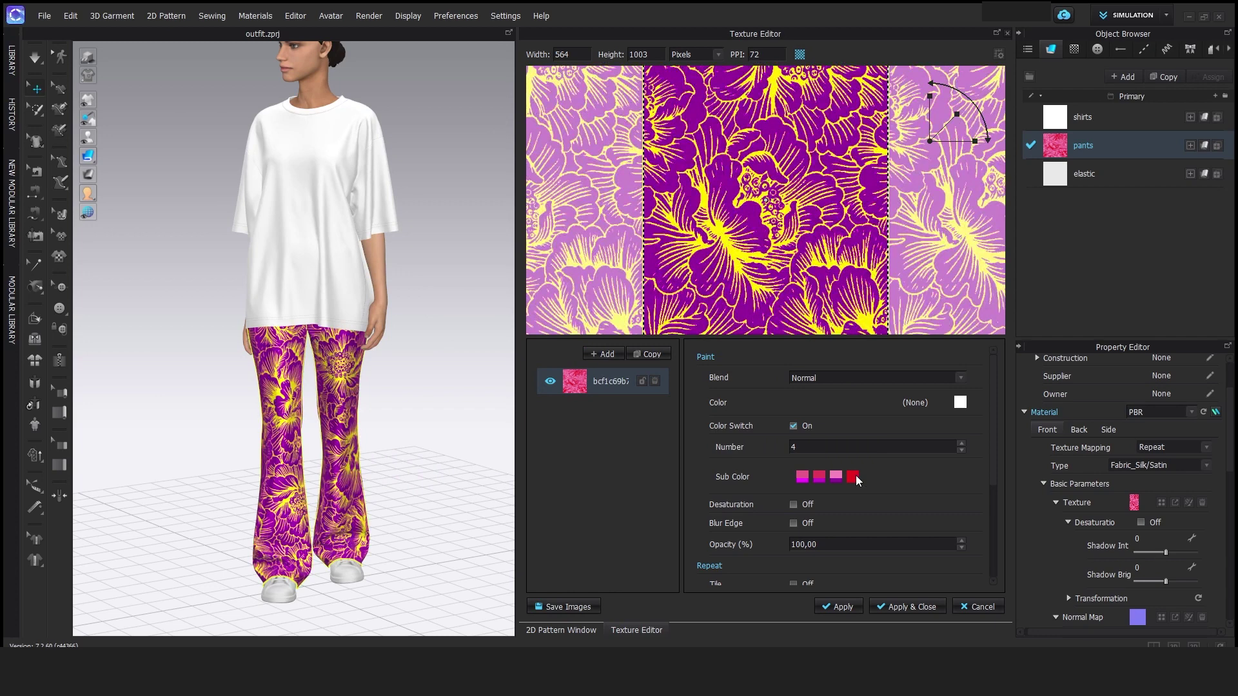
- Set the fourth sub colour to bright magenta and apply it
{"action": "left_click", "coordinate": [853, 476]}
{"action": "left_click", "coordinate": [435, 345]}
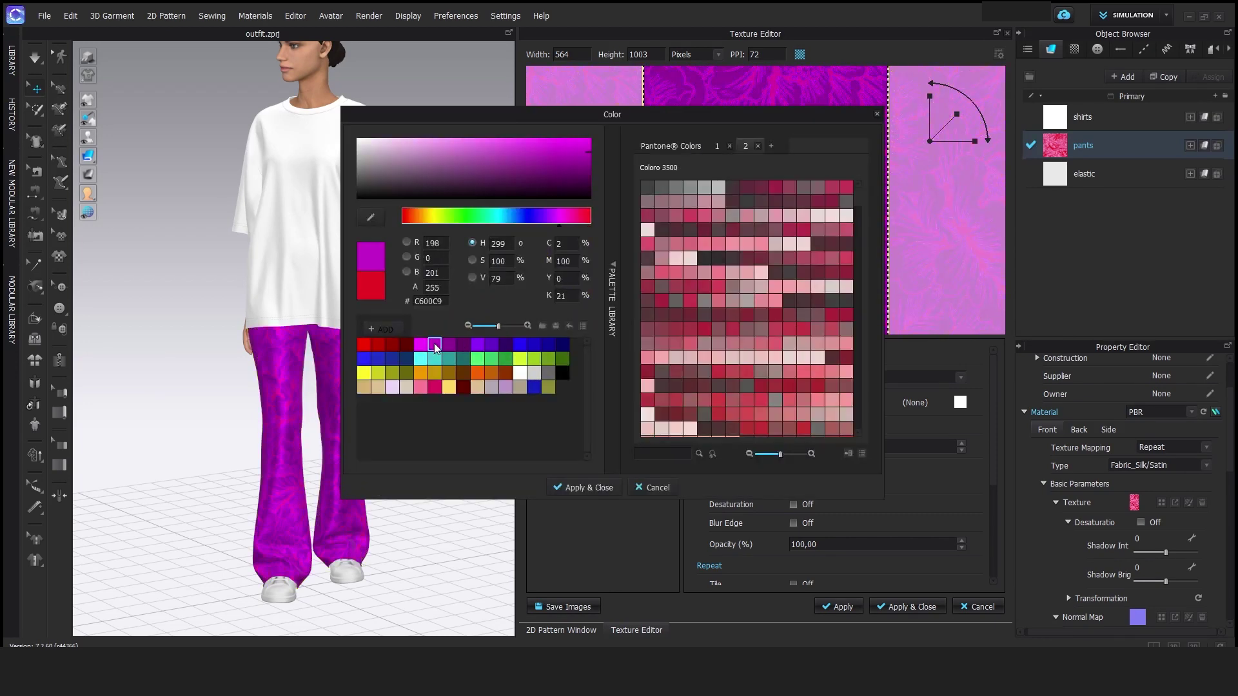
{"action": "left_click", "coordinate": [463, 346]}
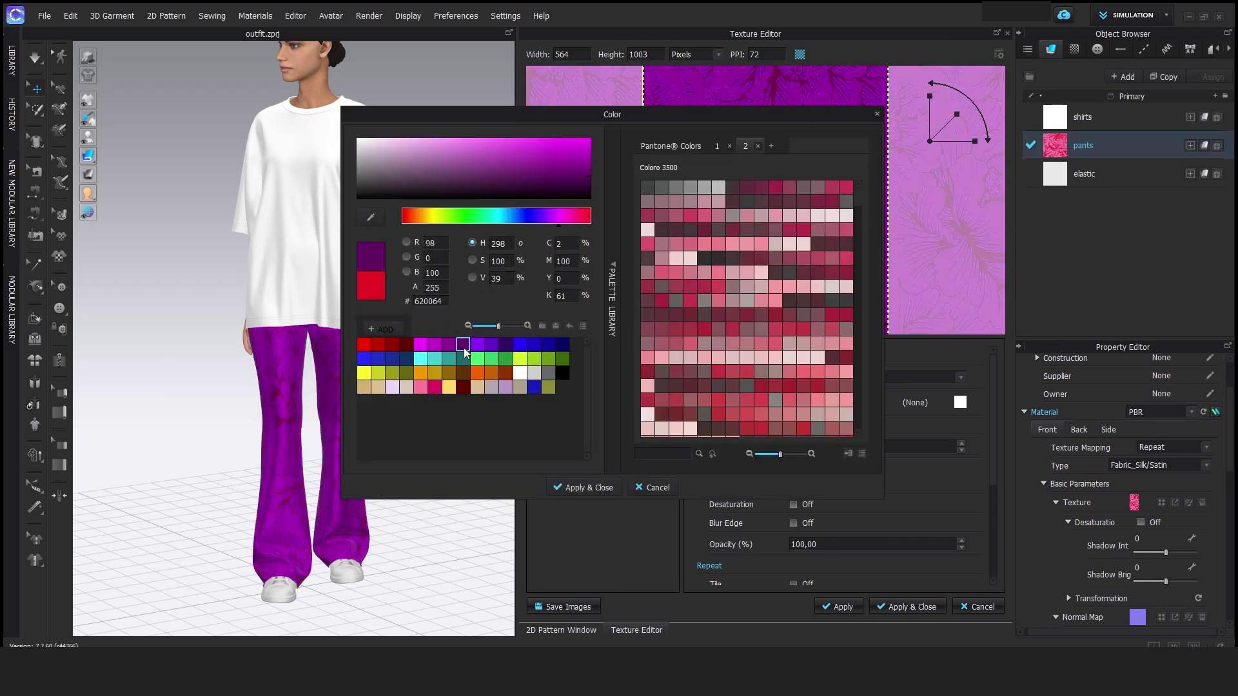
{"action": "left_click", "coordinate": [431, 347]}
{"action": "left_click", "coordinate": [589, 488]}
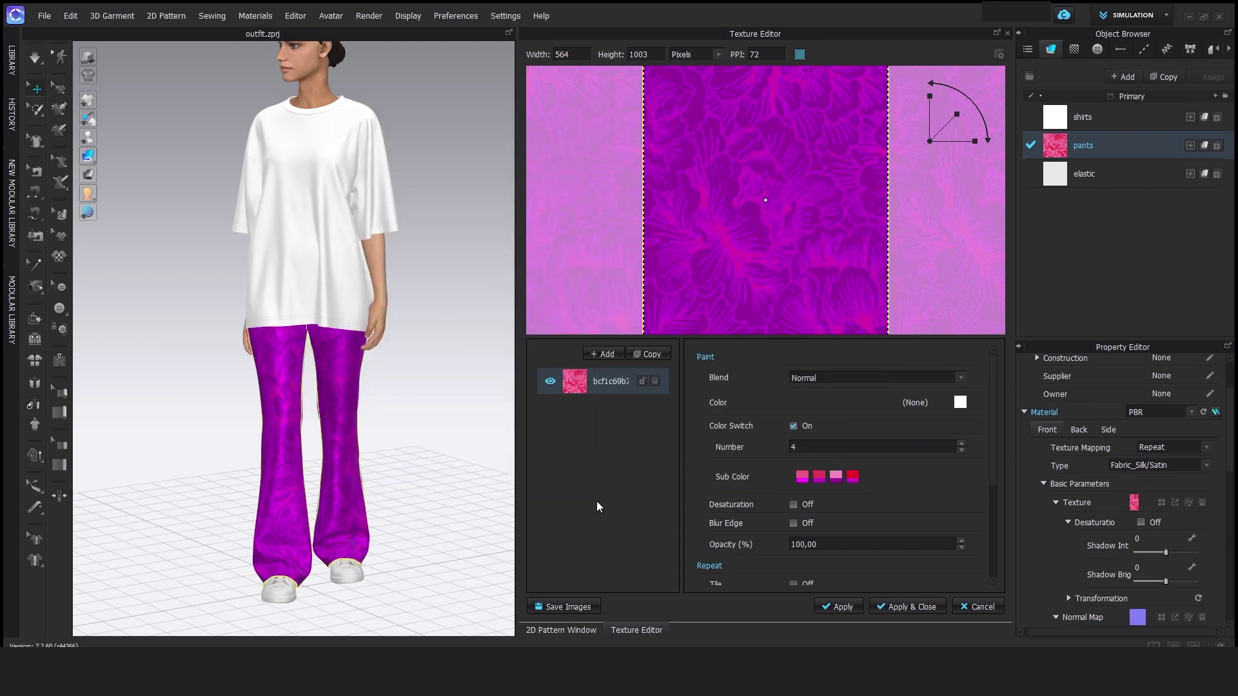
{"action": "left_click", "coordinate": [622, 510]}
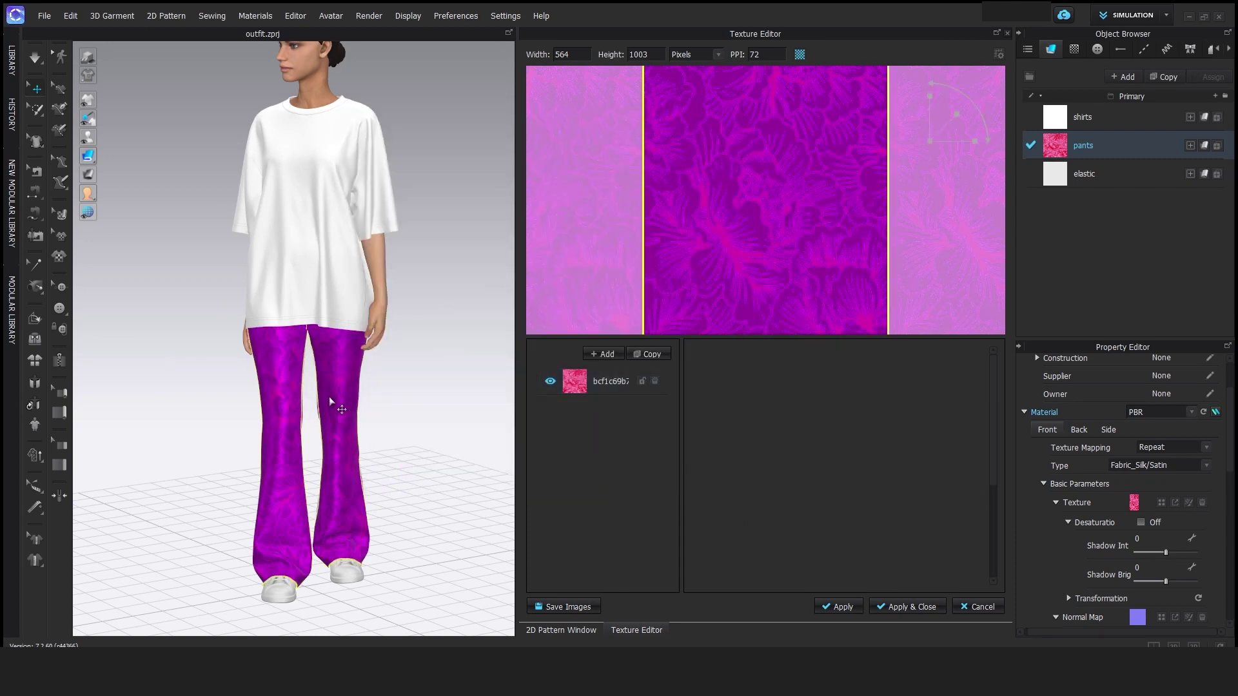
{"action": "scroll", "coordinate": [332, 400], "scroll_direction": "up", "scroll_amount": 3}
{"action": "scroll", "coordinate": [331, 400], "scroll_direction": "down", "scroll_amount": 2}
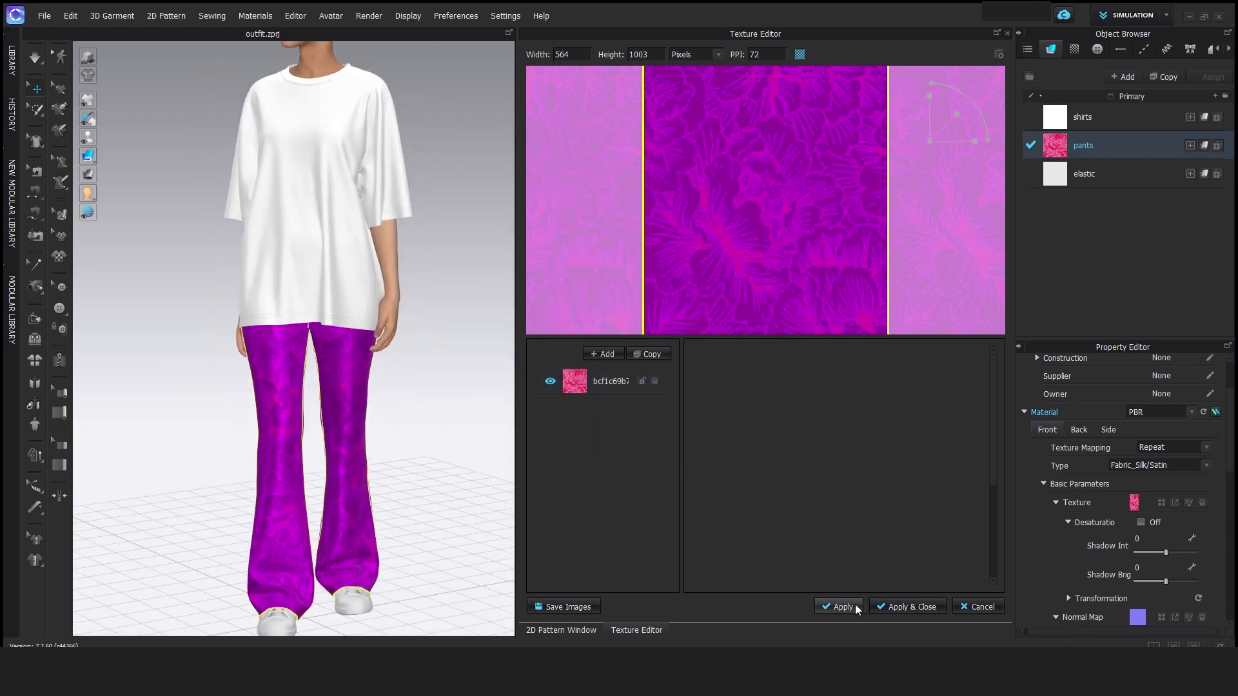
- Apply the Texture Editor changes and enable Desaturation on the pants texture
{"action": "left_click", "coordinate": [888, 604]}
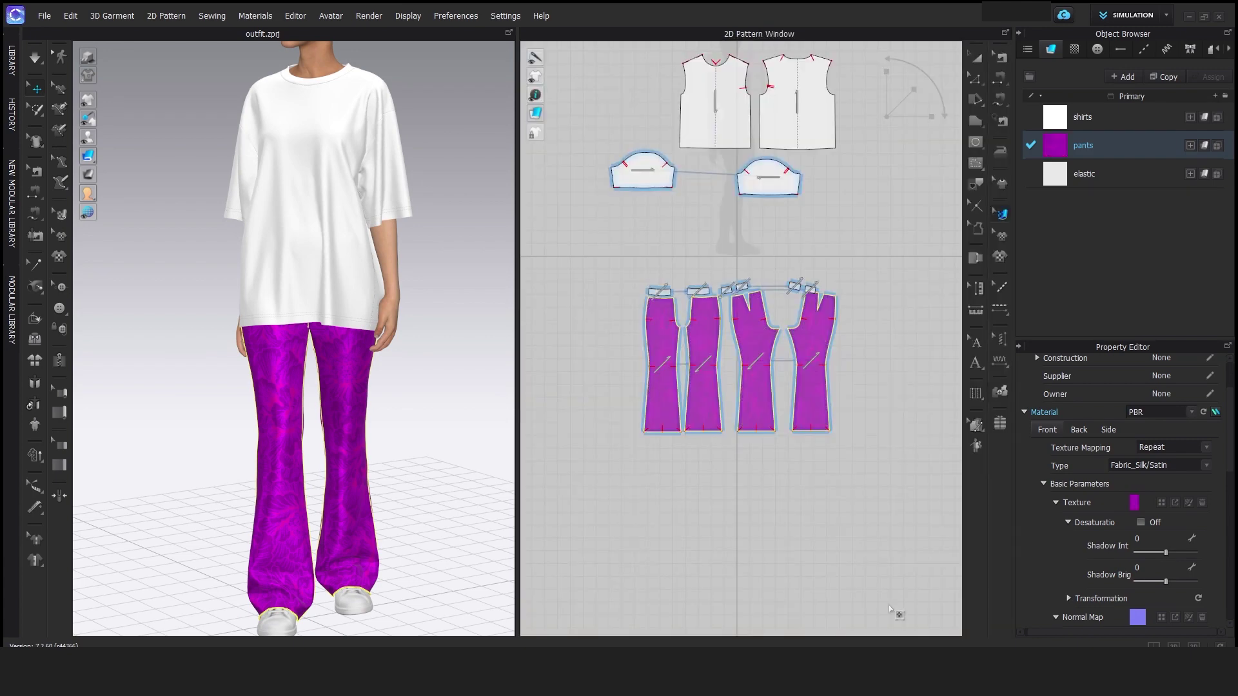
{"action": "mouse_move", "coordinate": [482, 485]}
{"action": "right_mouse_down"}
{"action": "mouse_move", "coordinate": [347, 471]}
{"action": "mouse_move", "coordinate": [486, 475]}
{"action": "right_mouse_up"}
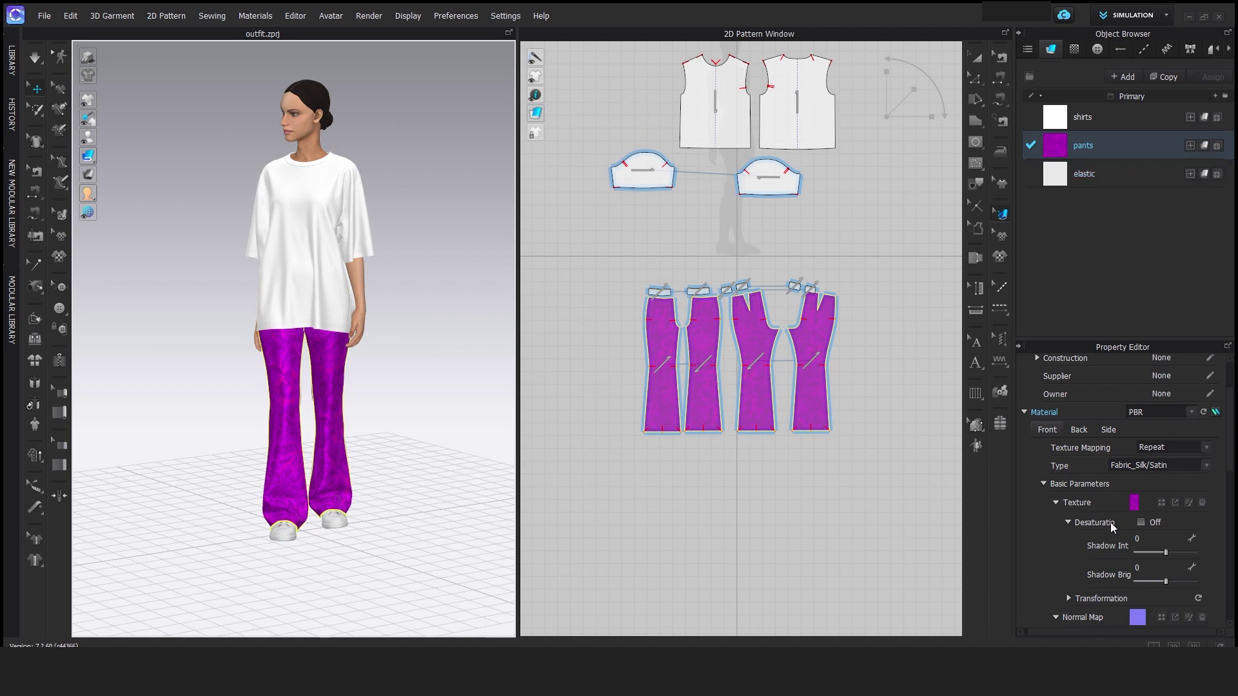
{"action": "left_click", "coordinate": [1141, 522]}
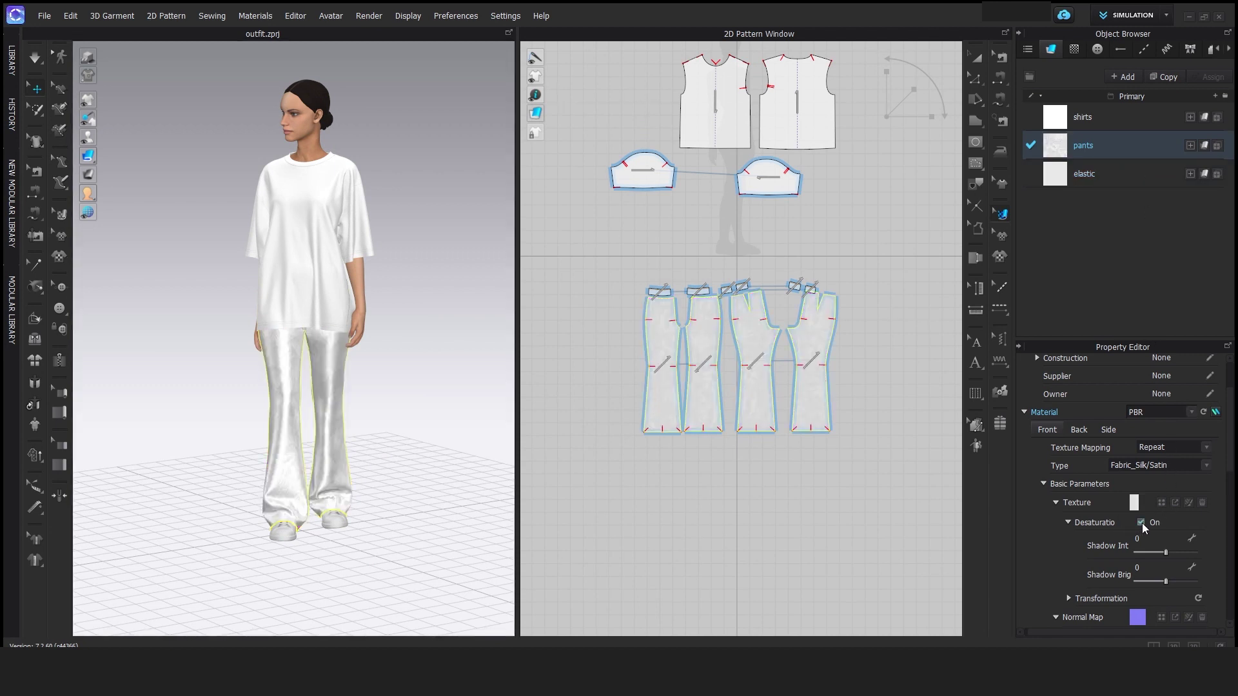
- Set the pants texture's Shadow Intensity to 32 and Shadow Brightness to -20
{"action": "scroll", "coordinate": [264, 385], "scroll_direction": "up", "scroll_amount": 5}
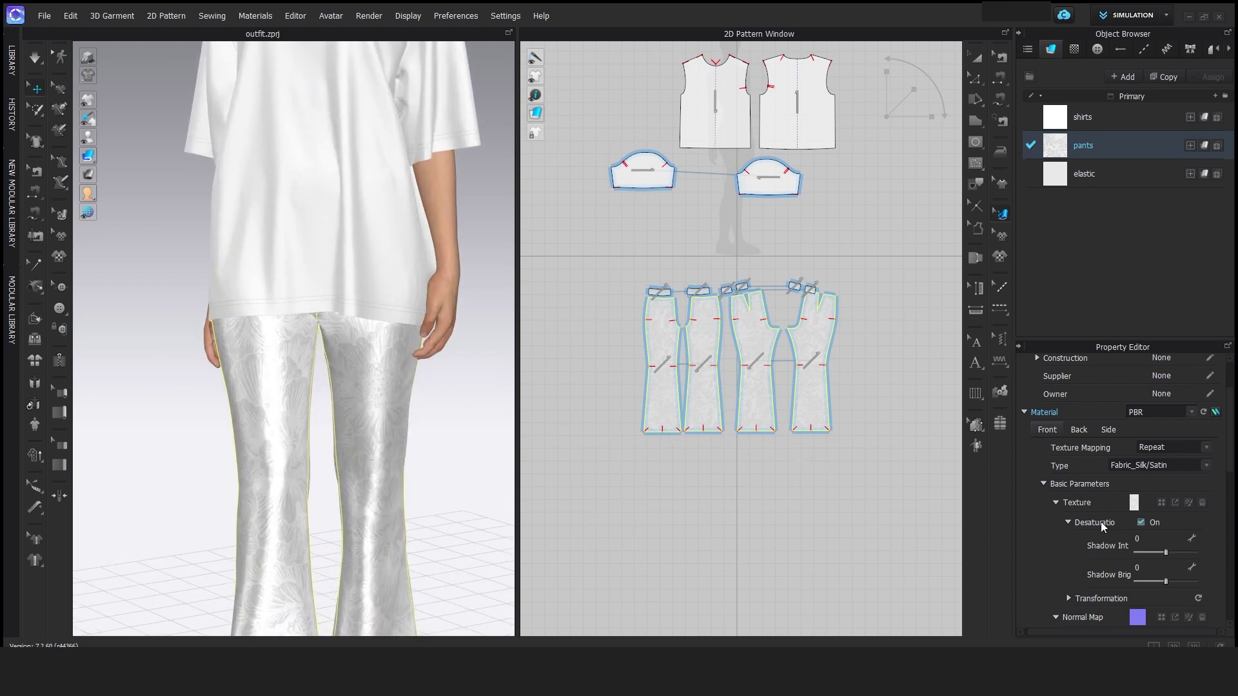
{"action": "left_click_drag", "start_coordinate": [1166, 553], "coordinate": [1151, 553]}
{"action": "left_click_drag", "start_coordinate": [1179, 552], "coordinate": [1155, 582]}
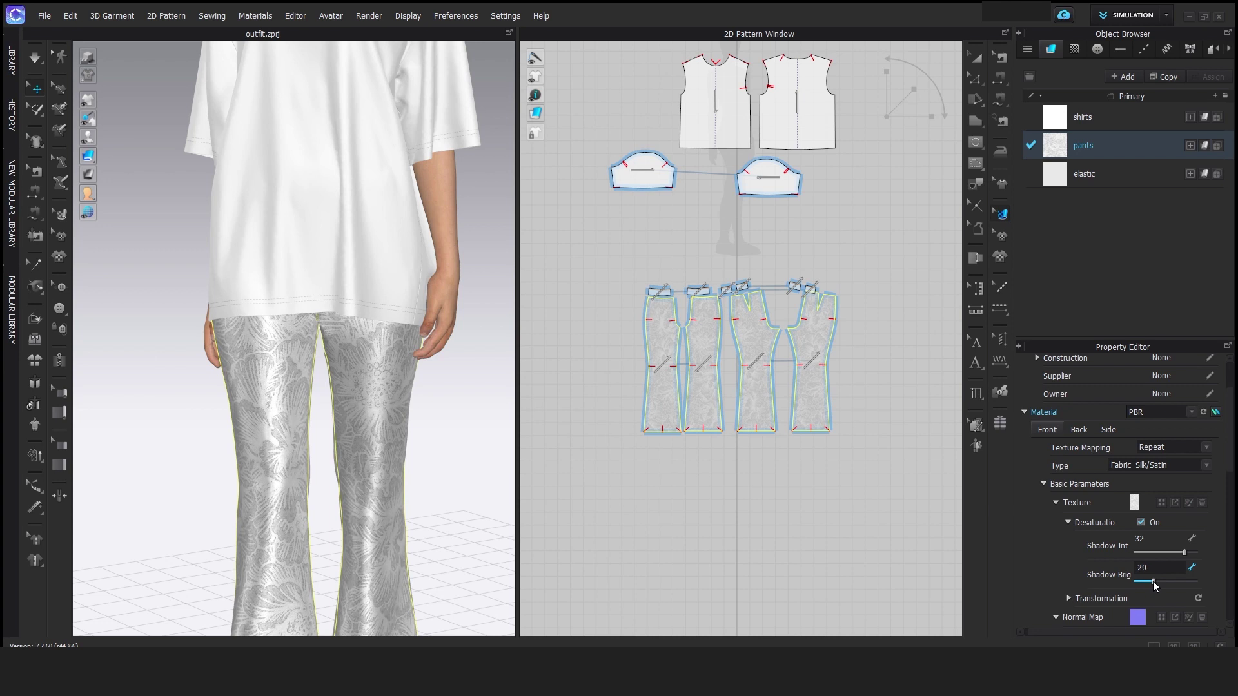
- Tint the pants fabric olive green (8C8C32)
{"action": "scroll", "coordinate": [1197, 574], "scroll_direction": "down", "scroll_amount": 5}
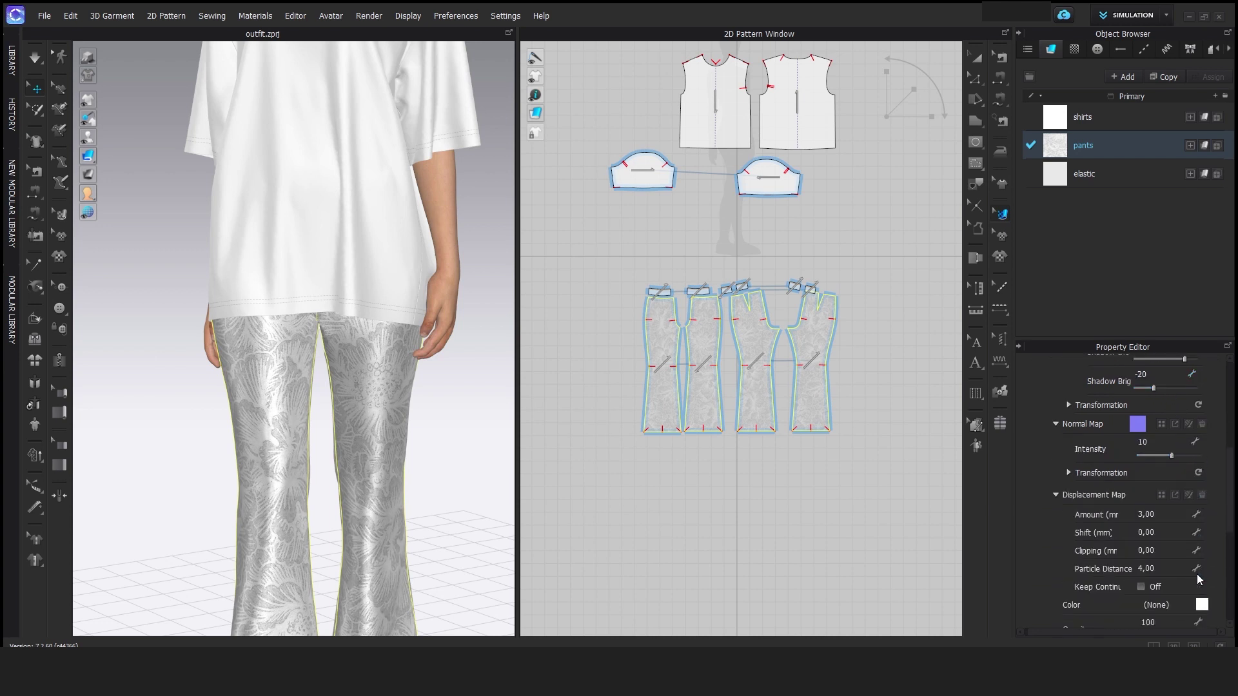
{"action": "left_click", "coordinate": [1201, 565]}
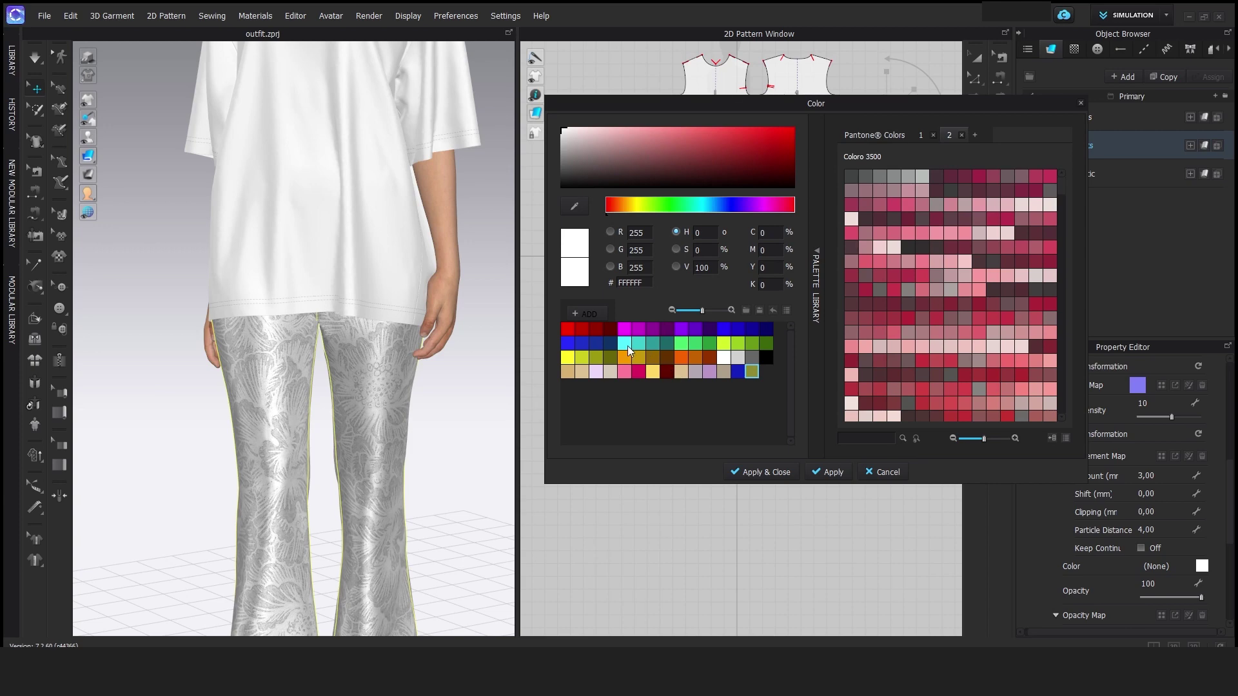
{"action": "left_click", "coordinate": [751, 371]}
{"action": "left_click", "coordinate": [767, 477]}
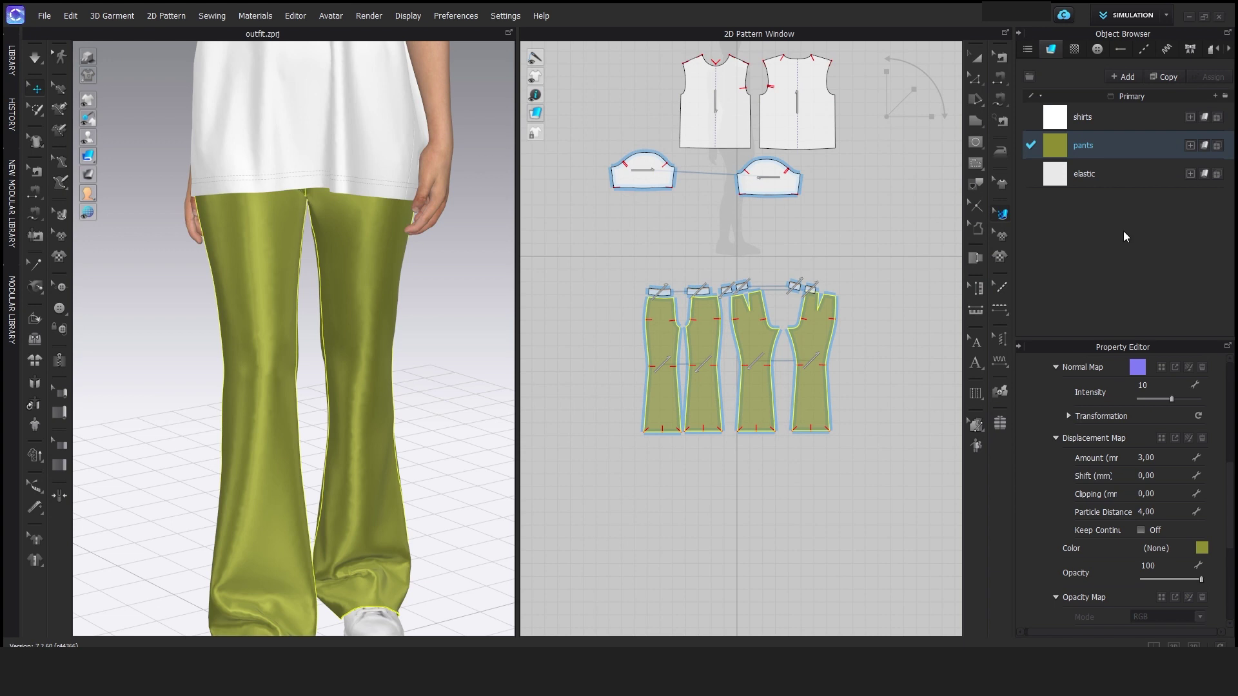
{"action": "left_click", "coordinate": [1075, 52]}
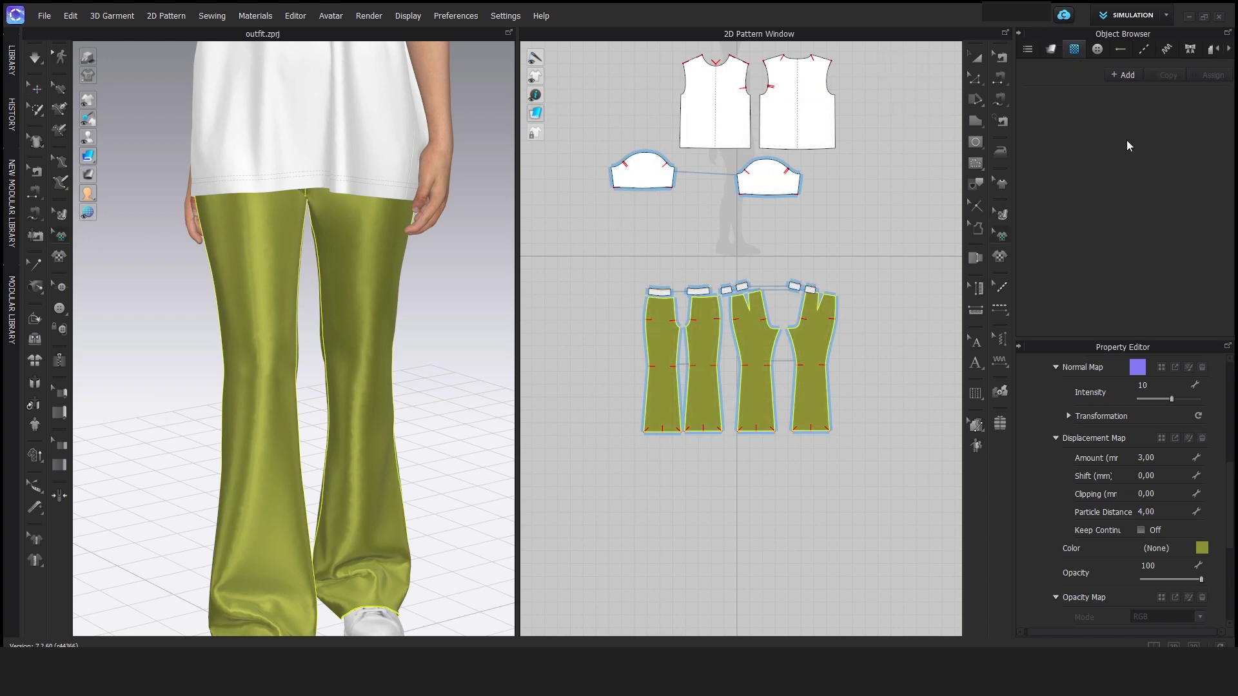
- Import Unbenannt-12 and print from the Video 15 folder as graphics
{"action": "mouse_move", "coordinate": [709, 684]}
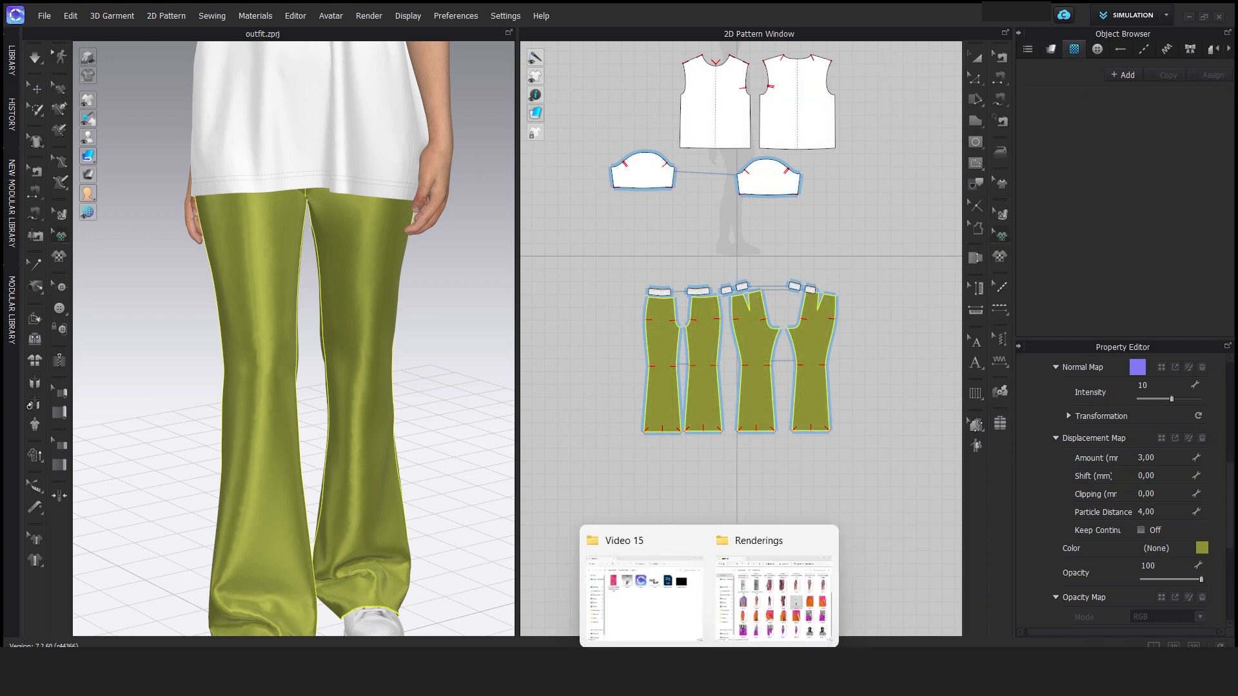
{"action": "left_click", "coordinate": [664, 622]}
{"action": "left_click_drag", "start_coordinate": [817, 226], "coordinate": [1106, 213]}
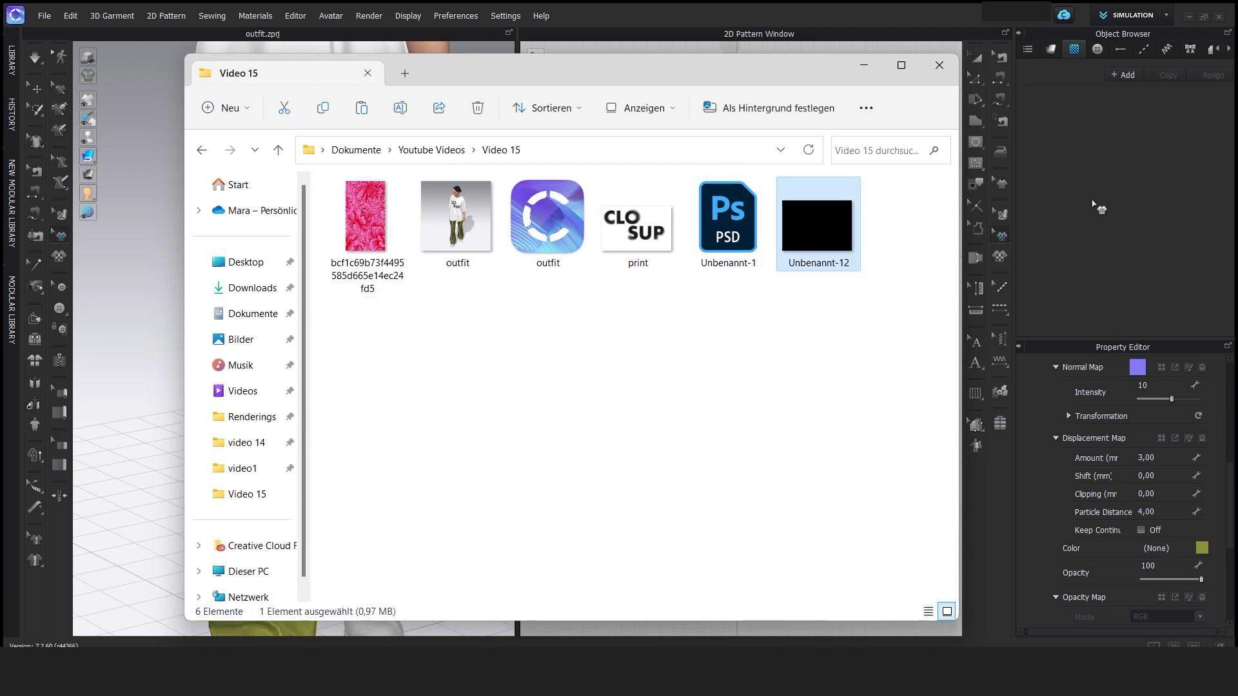
{"action": "left_click_drag", "start_coordinate": [642, 248], "coordinate": [1134, 193]}
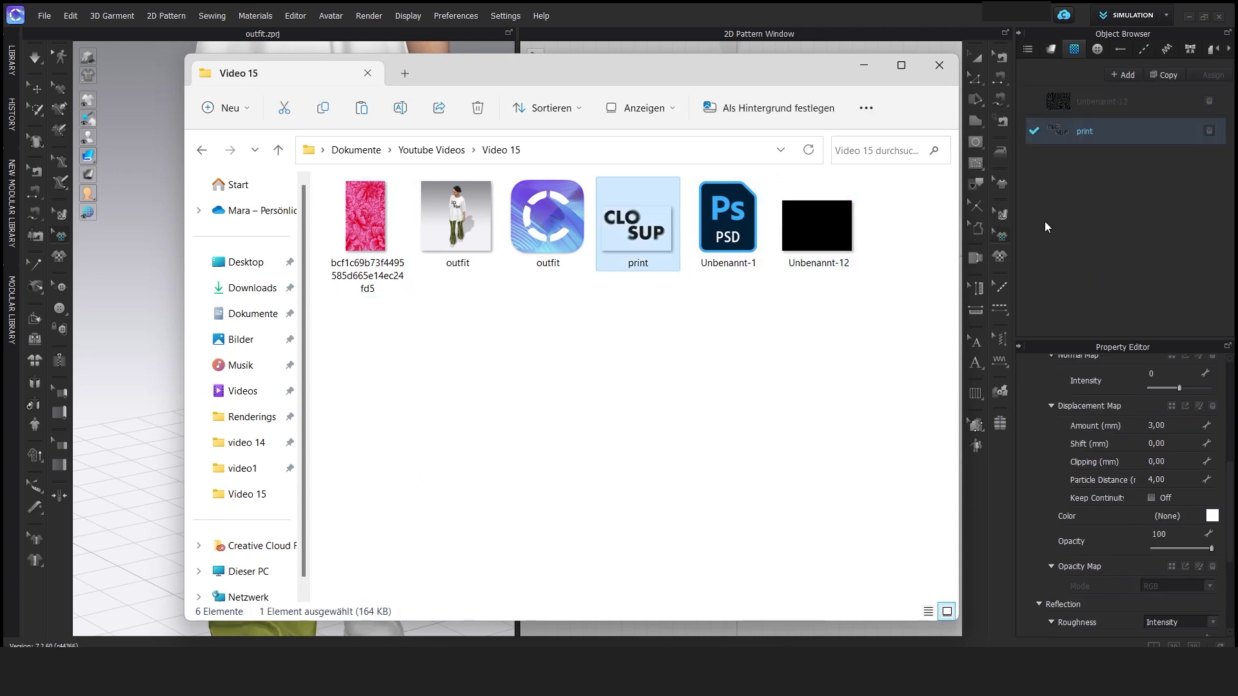
{"action": "left_click", "coordinate": [864, 65]}
- Place the Unbenannt-12 zebra graphic on the right pants piece, enlarged and rotated
{"action": "left_click_drag", "start_coordinate": [1062, 102], "coordinate": [866, 287]}
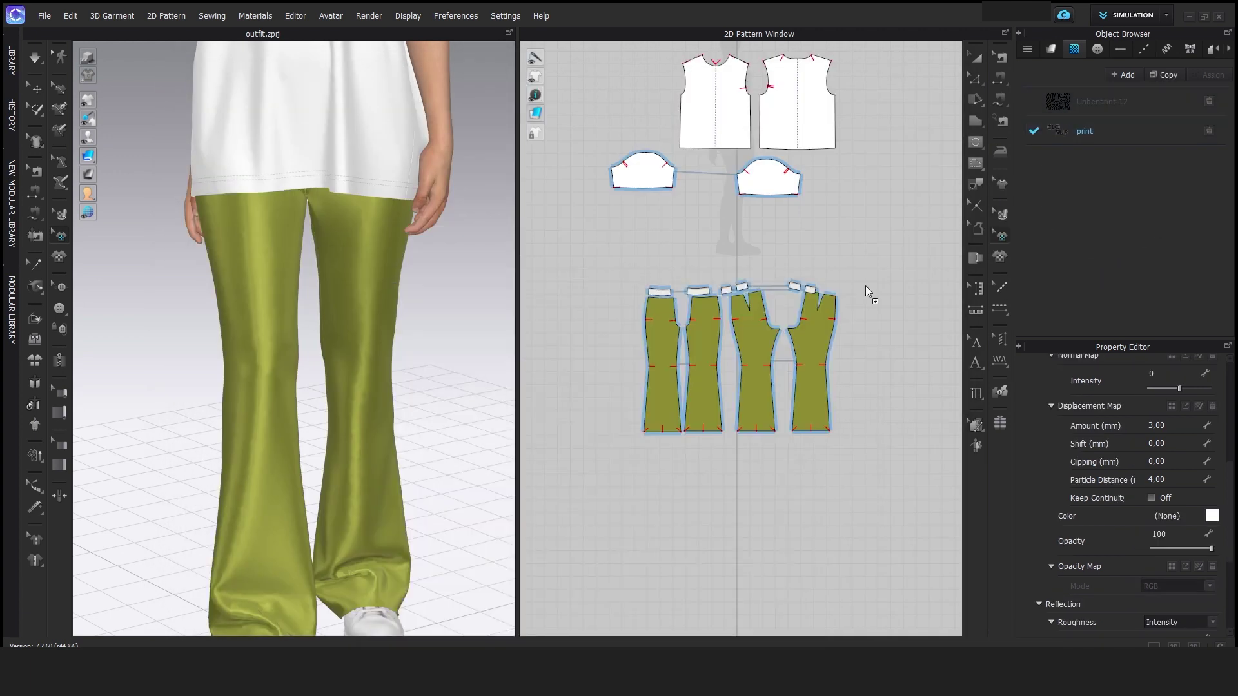
{"action": "mouse_move", "coordinate": [811, 353]}
{"action": "left_mouse_down"}
{"action": "mouse_move", "coordinate": [821, 414]}
{"action": "mouse_move", "coordinate": [811, 352]}
{"action": "left_mouse_up"}
{"action": "scroll", "coordinate": [807, 353], "scroll_direction": "up", "scroll_amount": 3}
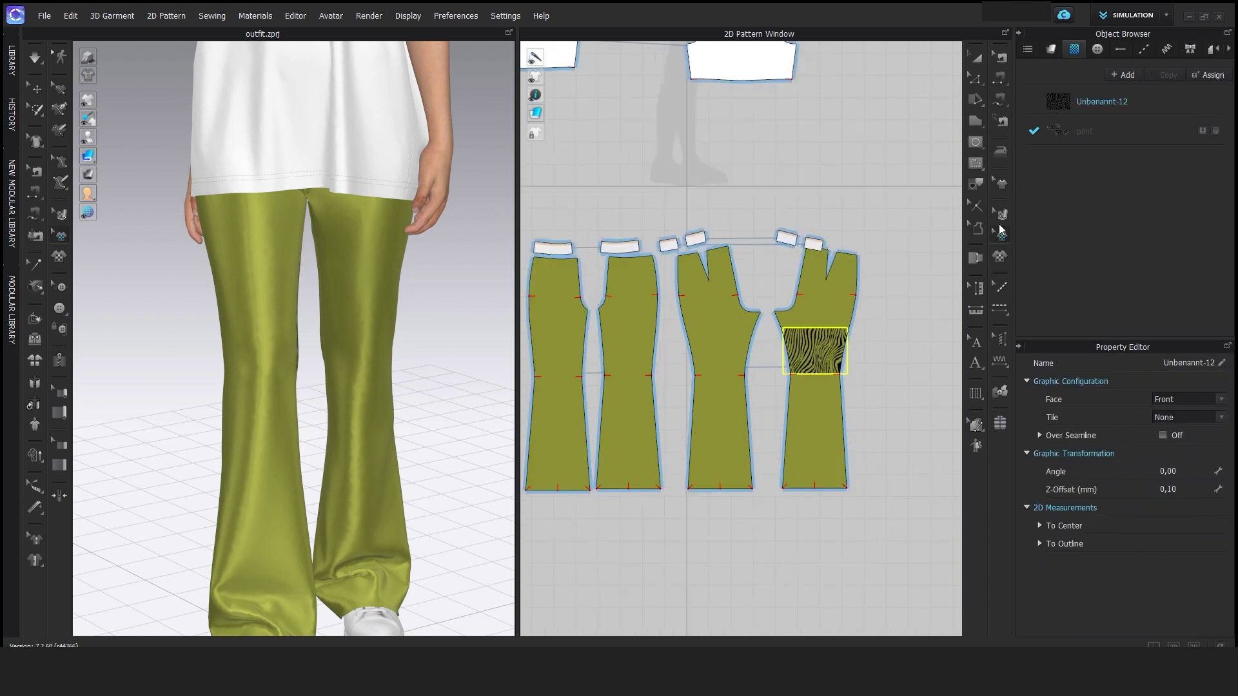
{"action": "left_click", "coordinate": [1002, 237]}
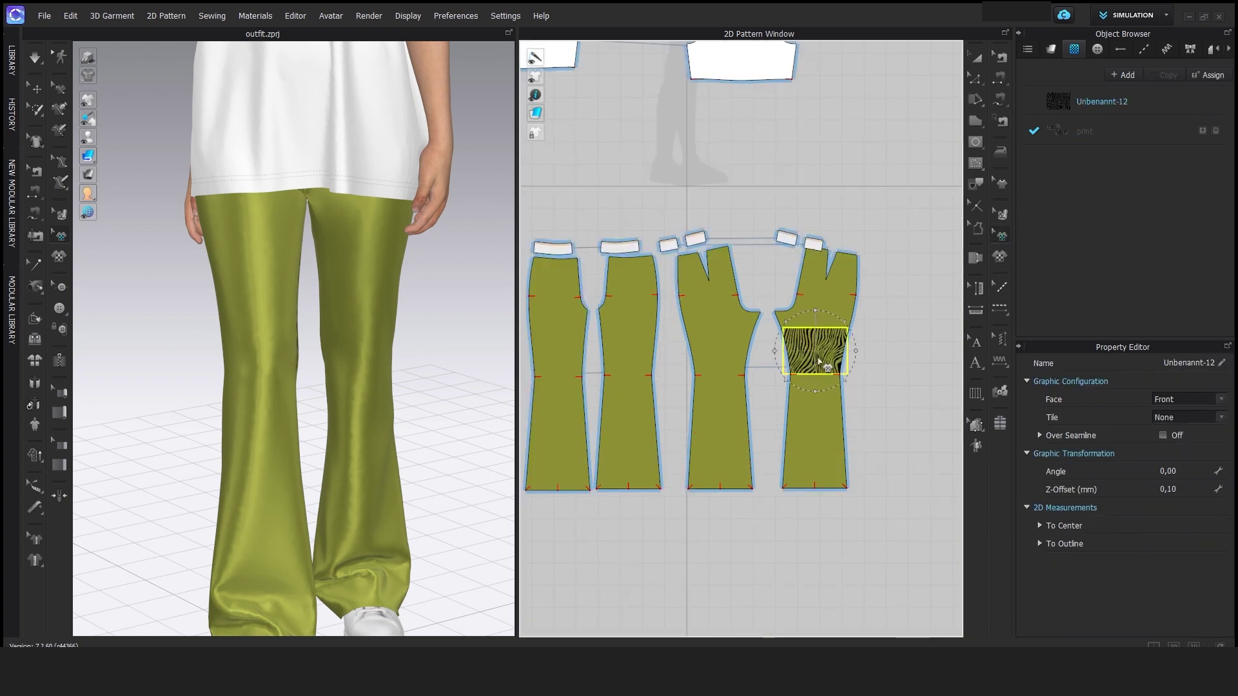
{"action": "left_click_drag", "start_coordinate": [845, 321], "coordinate": [926, 263]}
{"action": "left_click_drag", "start_coordinate": [837, 312], "coordinate": [853, 370]}
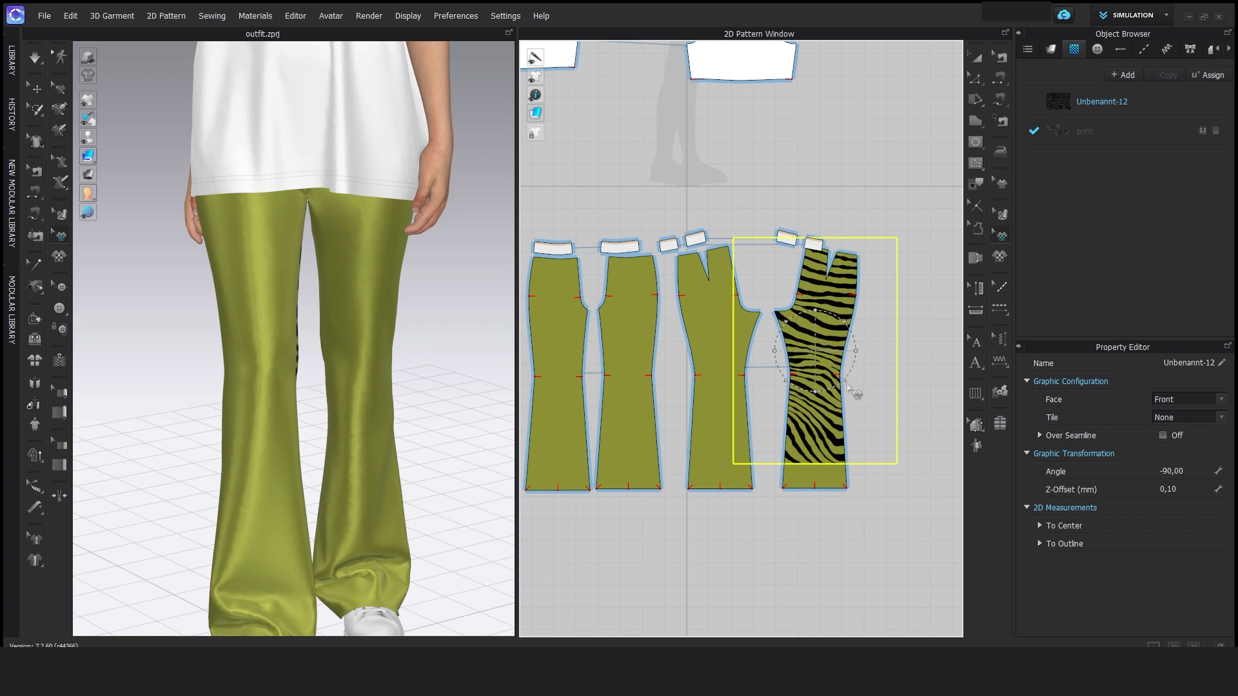
{"action": "left_click_drag", "start_coordinate": [844, 384], "coordinate": [837, 379]}
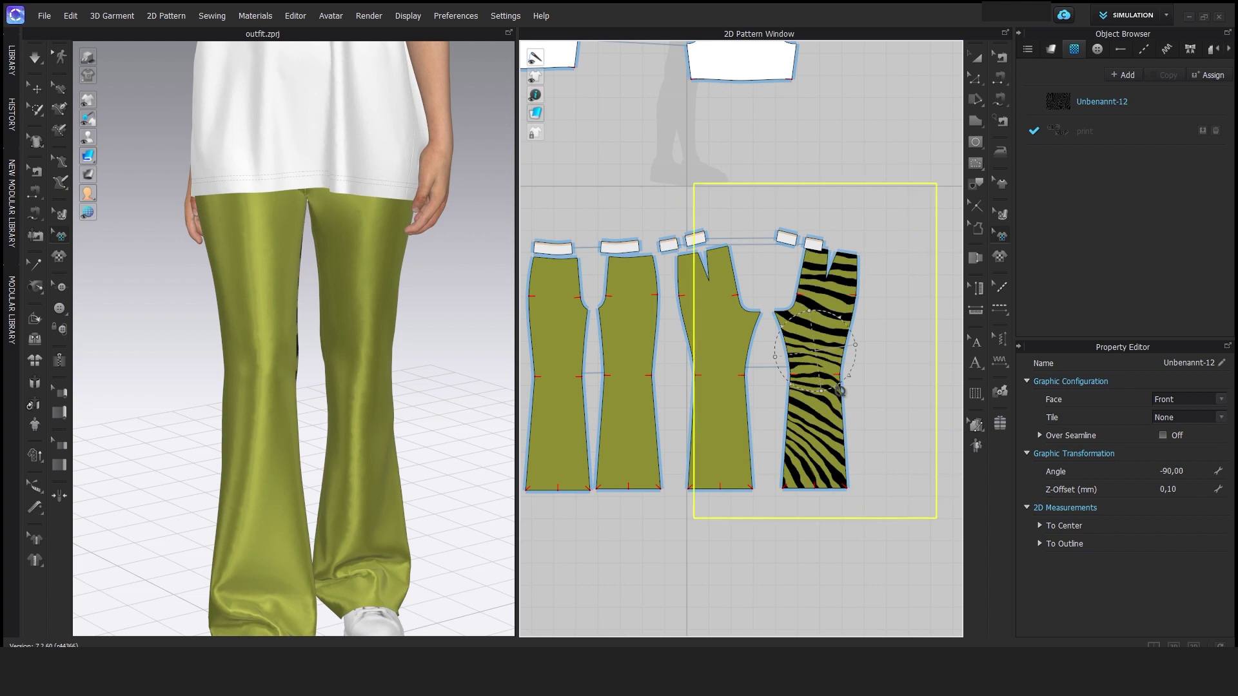
- Shift the zebra graphic across both right pieces and paste a copy onto the leftmost piece
{"action": "left_click", "coordinate": [838, 169]}
{"action": "scroll", "coordinate": [835, 289], "scroll_direction": "down", "scroll_amount": 2}
{"action": "left_click", "coordinate": [821, 339]}
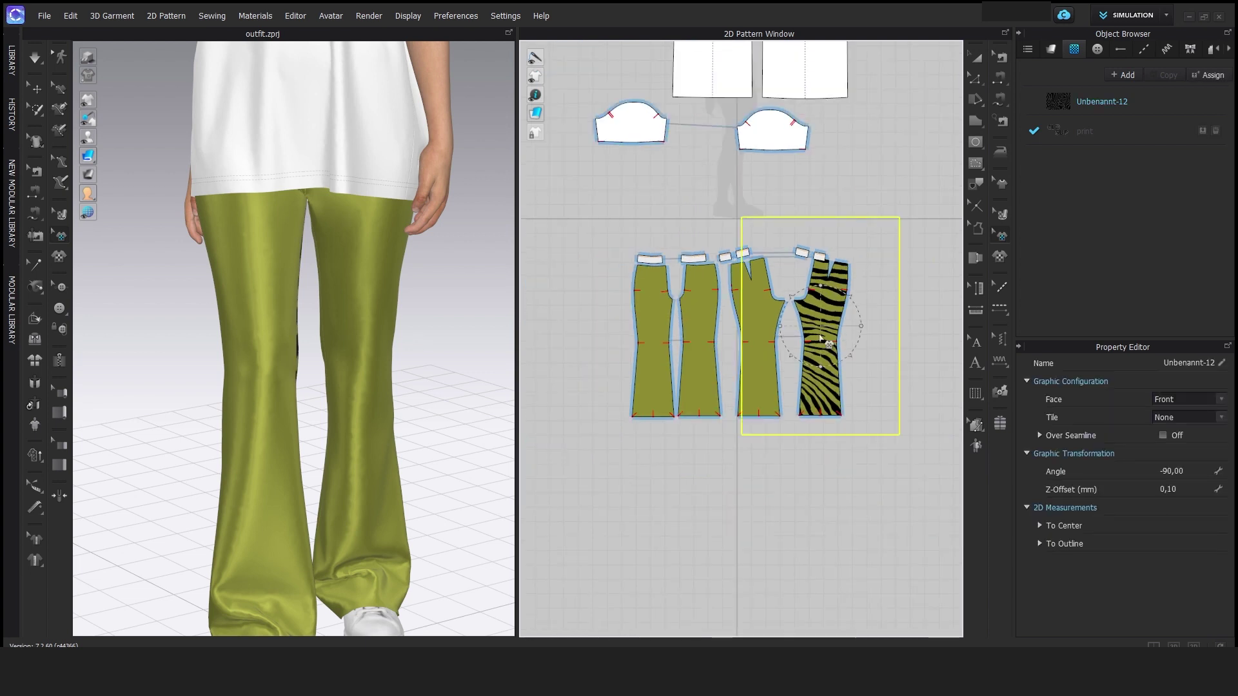
{"action": "left_click_drag", "start_coordinate": [821, 339], "coordinate": [748, 325]}
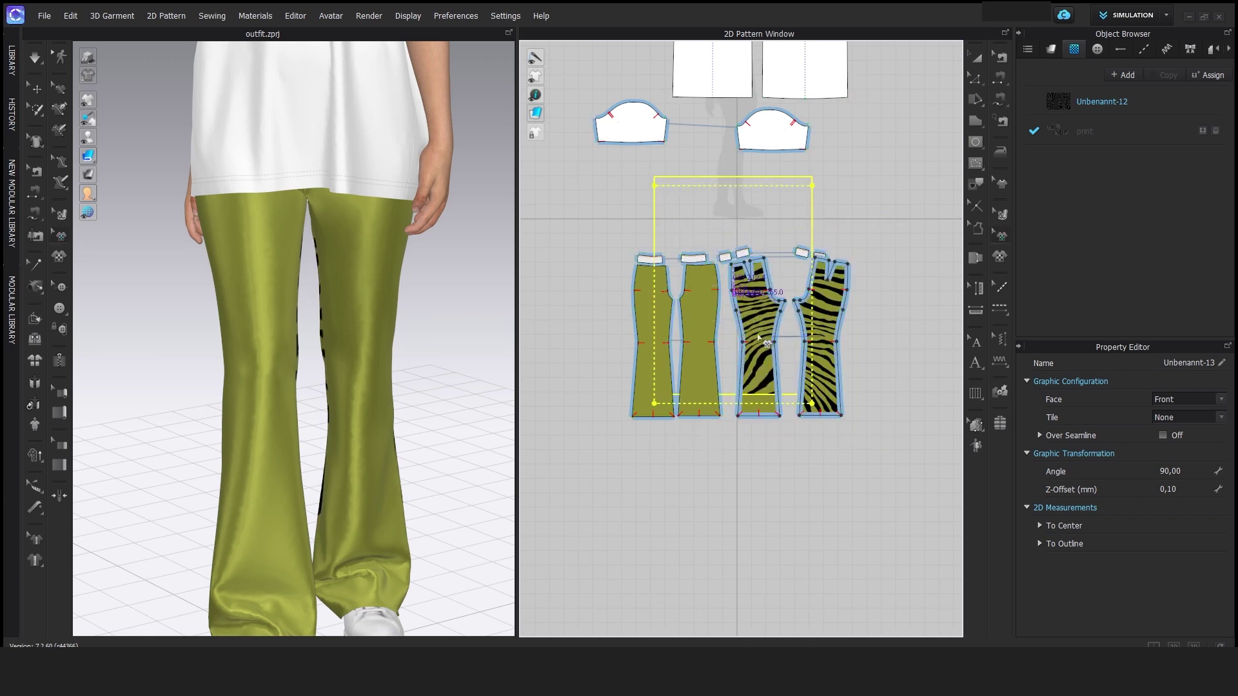
{"action": "left_click_drag", "start_coordinate": [765, 368], "coordinate": [775, 360]}
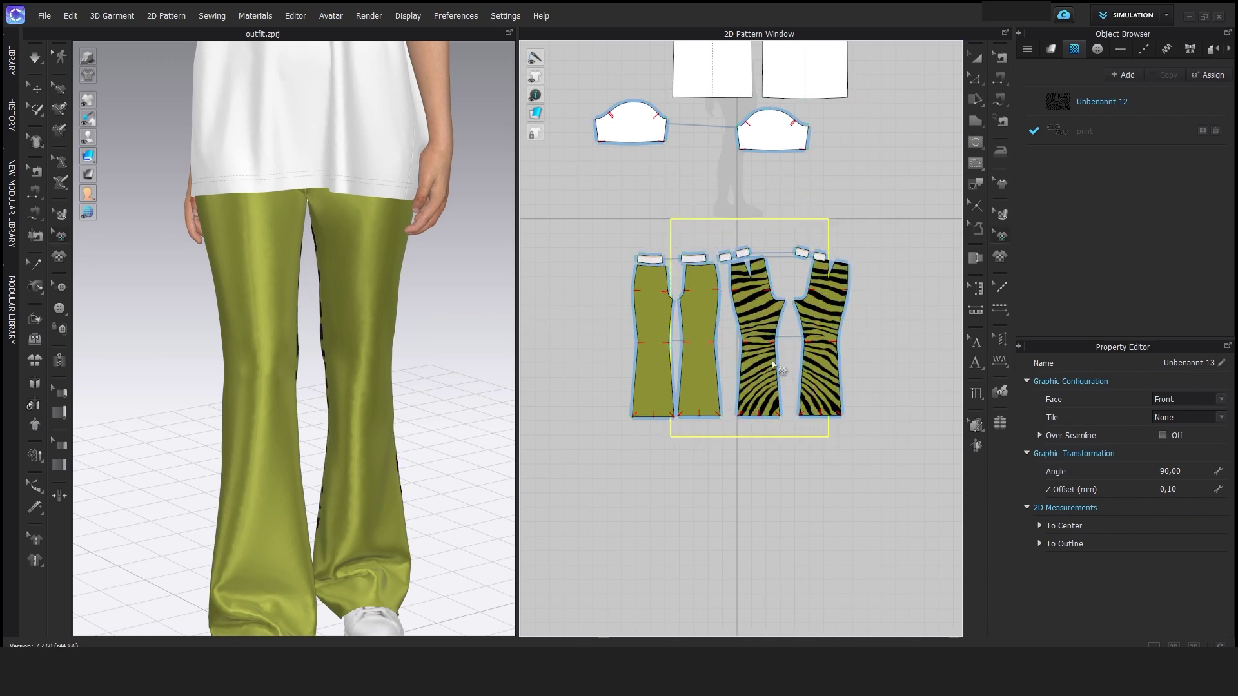
{"action": "key", "text": "ctrl+c"}
{"action": "key", "text": "ctrl+v"}
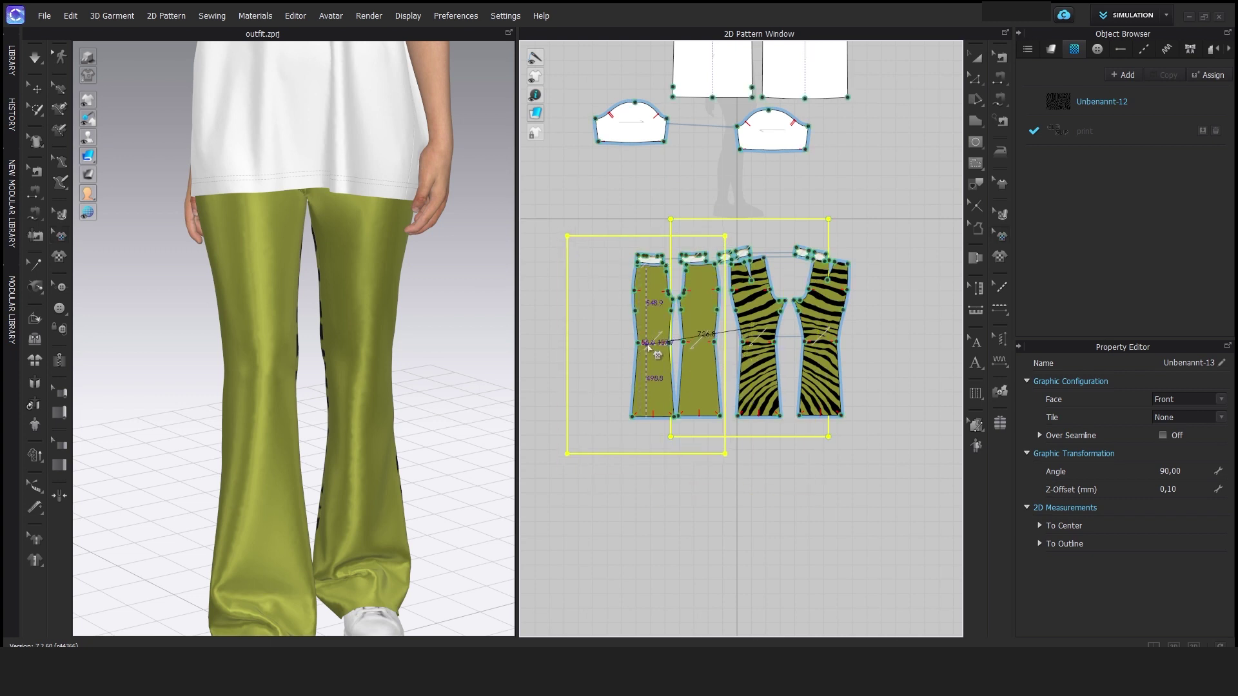
{"action": "left_click", "coordinate": [677, 405]}
- Spread the four pant pieces apart in the 2D Pattern Window
{"action": "key", "text": "a"}
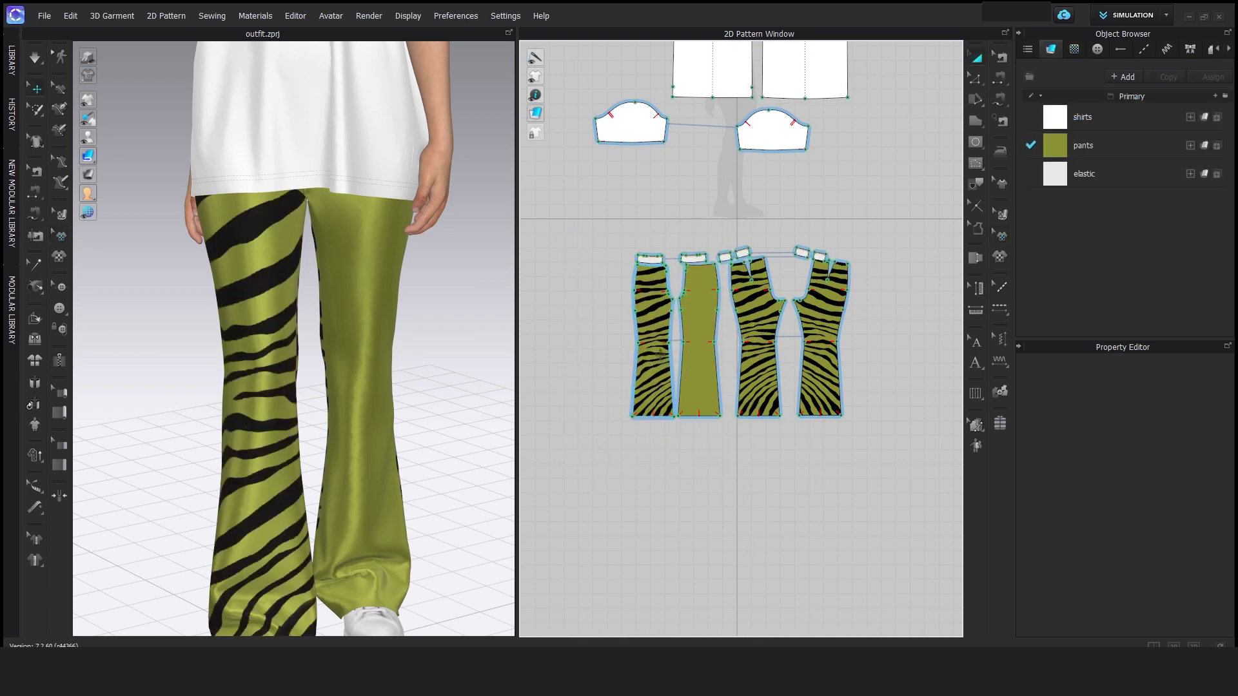
{"action": "left_click_drag", "start_coordinate": [641, 345], "coordinate": [589, 344]}
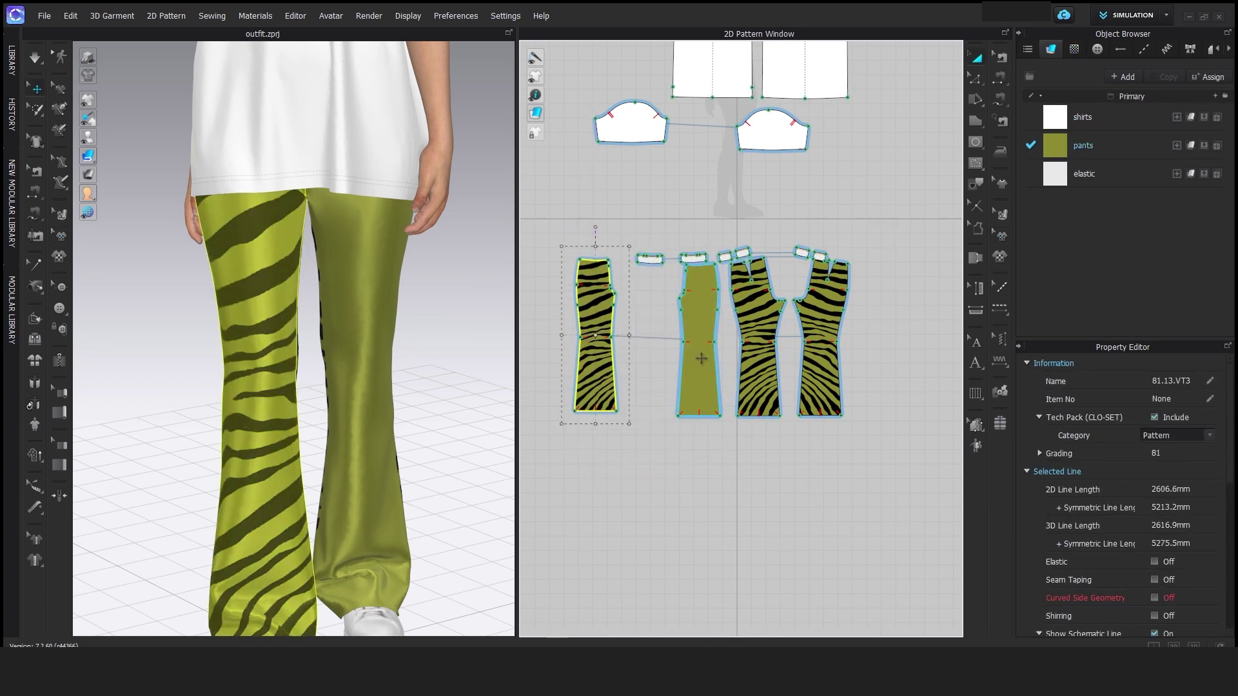
{"action": "left_click_drag", "start_coordinate": [700, 359], "coordinate": [680, 358]}
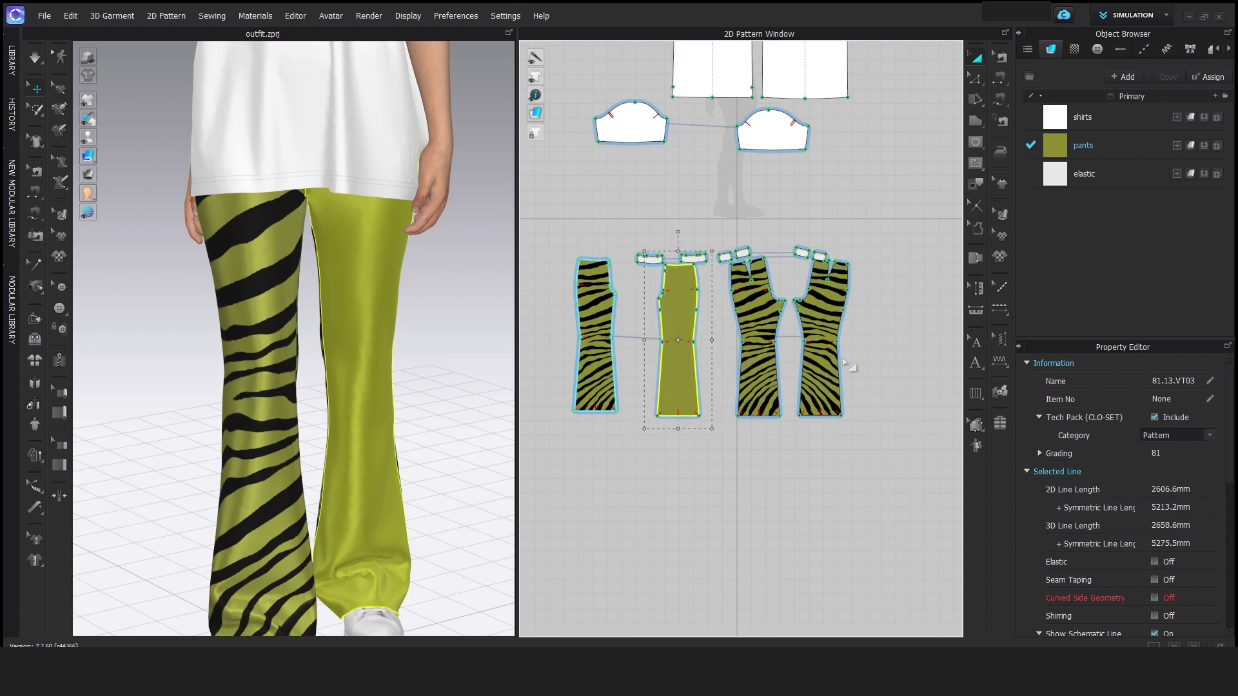
{"action": "left_click_drag", "start_coordinate": [823, 361], "coordinate": [880, 361]}
{"action": "left_click_drag", "start_coordinate": [779, 358], "coordinate": [797, 359]}
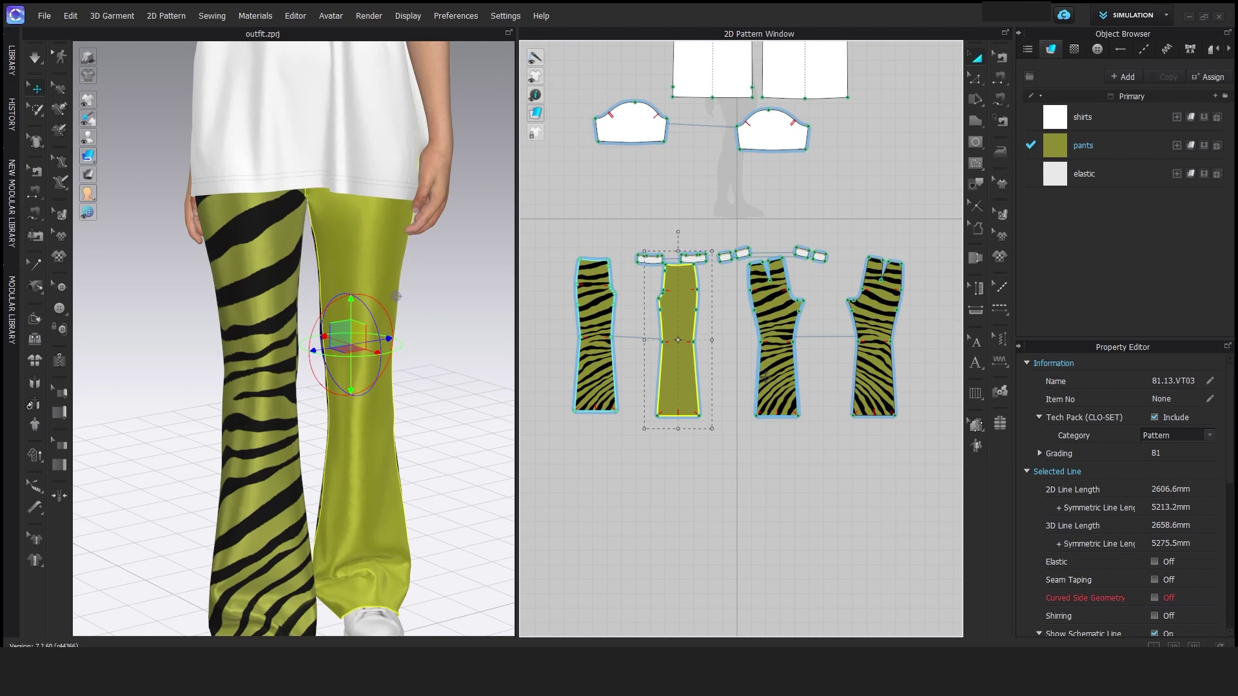
- Place the zebra stripe graphic on the plain pant piece and move it up
{"action": "left_click", "coordinate": [1000, 256]}
{"action": "left_click", "coordinate": [776, 322]}
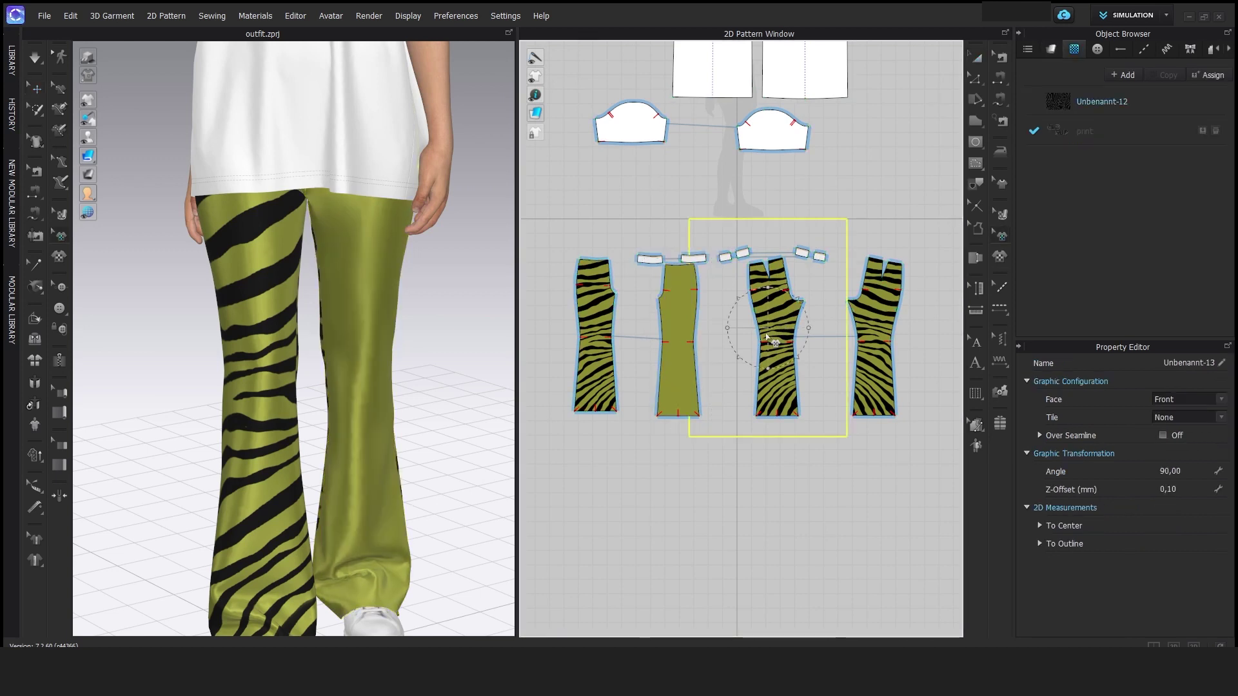
{"action": "left_click", "coordinate": [672, 340]}
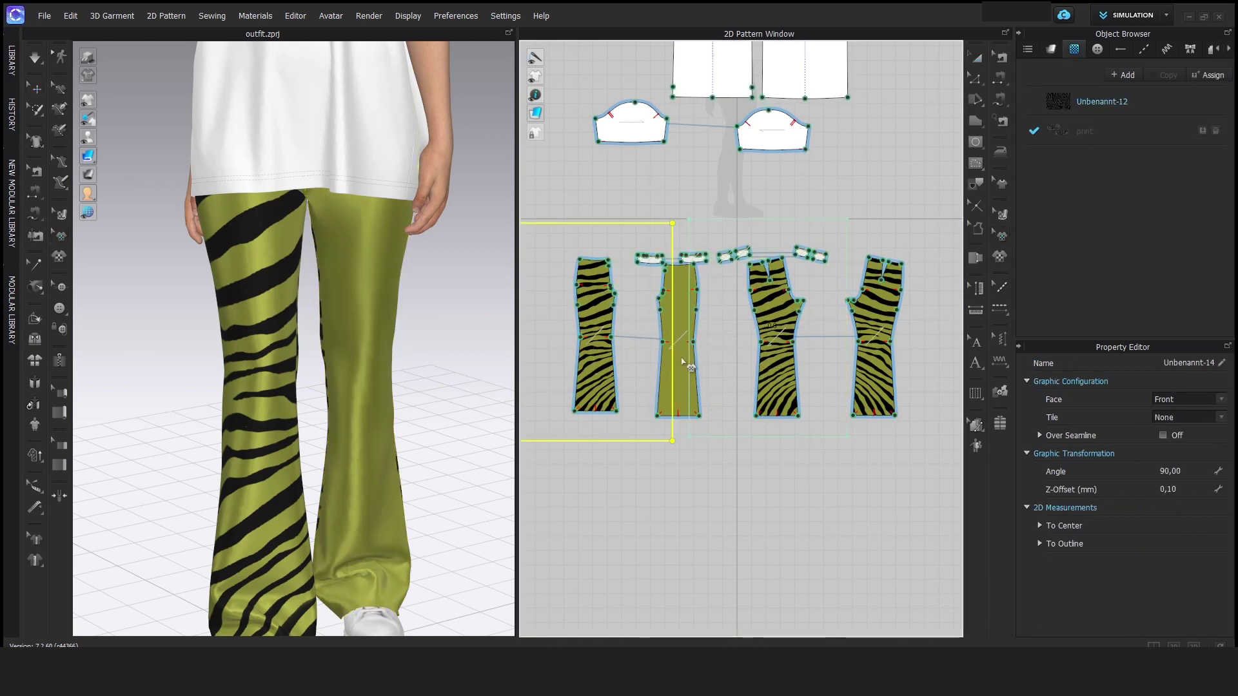
{"action": "left_click", "coordinate": [688, 386]}
{"action": "left_click_drag", "start_coordinate": [716, 387], "coordinate": [690, 358]}
{"action": "scroll", "coordinate": [635, 306], "scroll_direction": "down", "scroll_amount": 3}
{"action": "left_click_drag", "start_coordinate": [566, 257], "coordinate": [834, 392]}
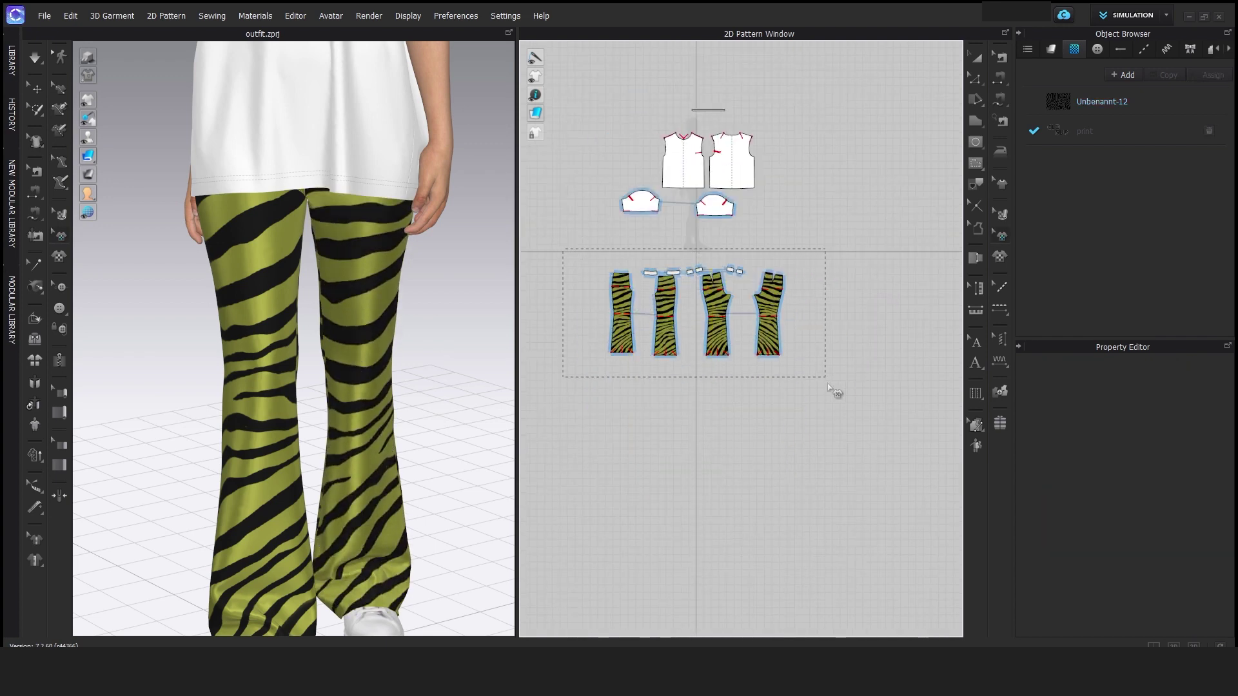
{"action": "left_click", "coordinate": [1079, 110]}
- Turn Desaturation on for the zebra graphic and tint it dark olive 666625
{"action": "scroll", "coordinate": [1098, 488], "scroll_direction": "up", "scroll_amount": 5}
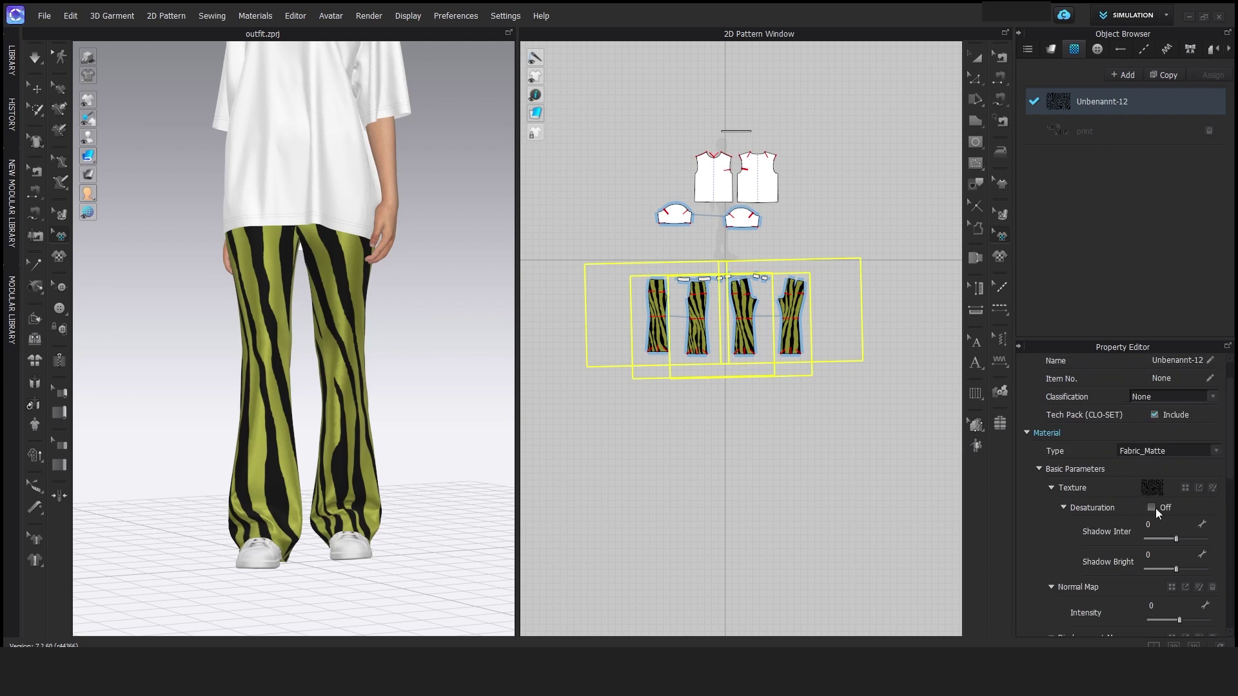
{"action": "left_click", "coordinate": [1150, 508]}
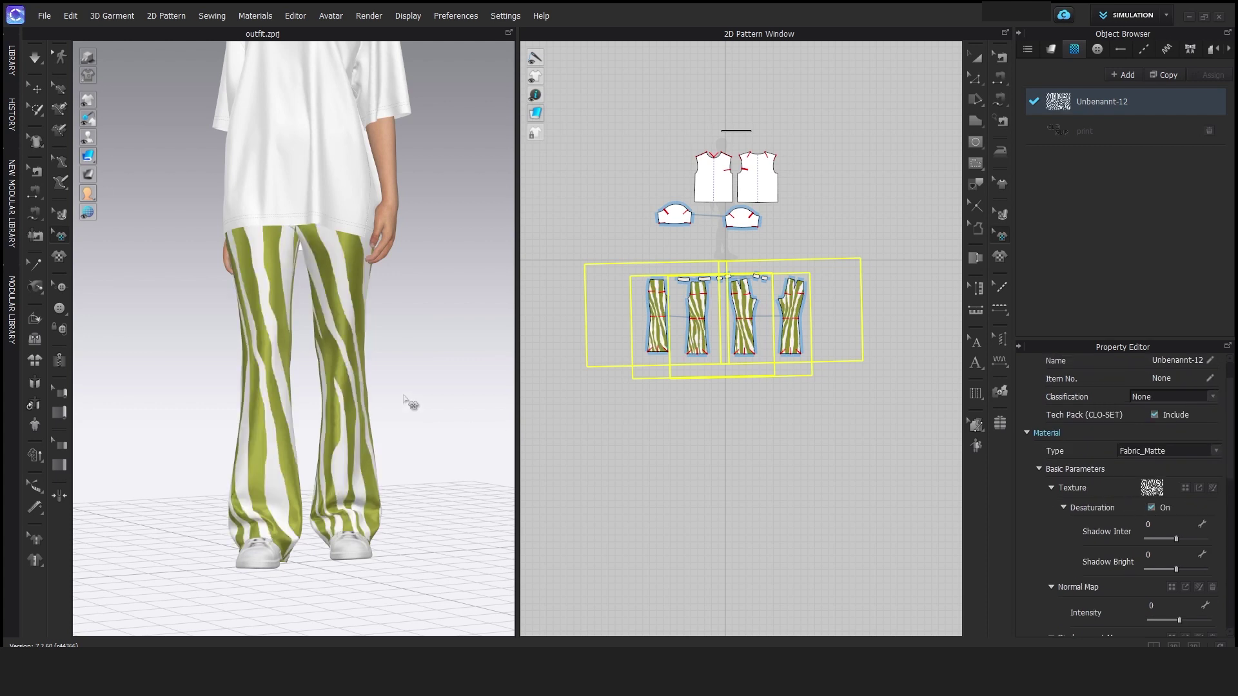
{"action": "scroll", "coordinate": [1188, 516], "scroll_direction": "down", "scroll_amount": 5}
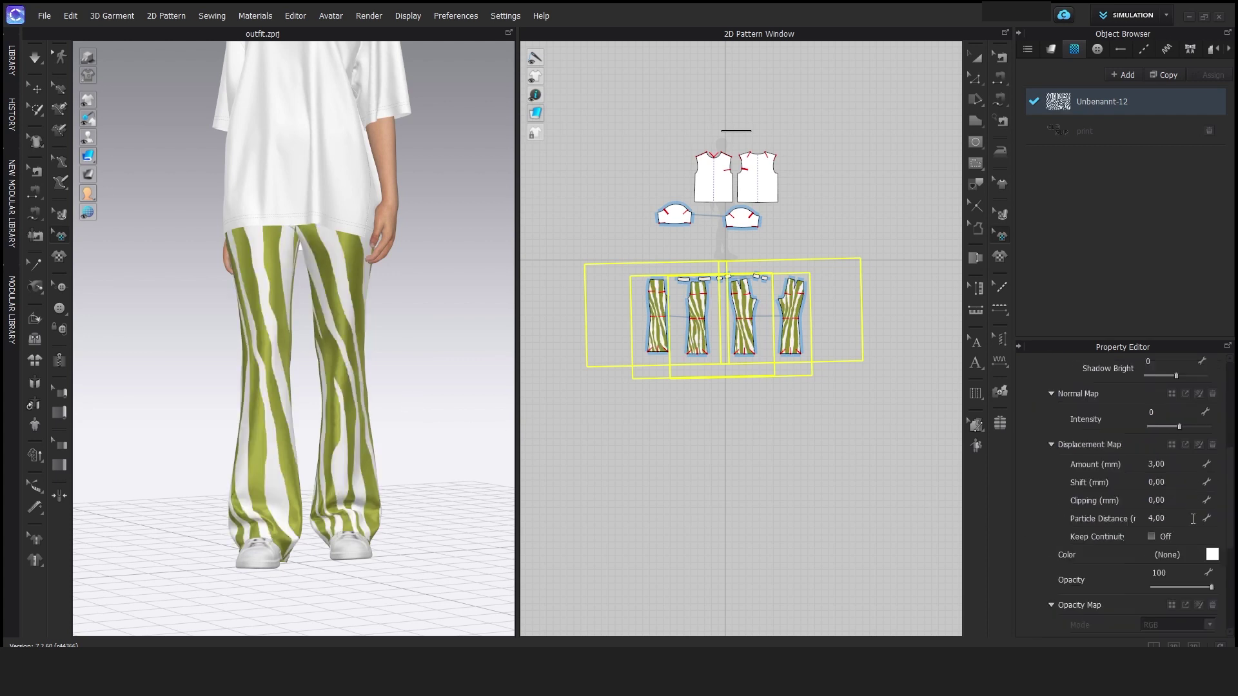
{"action": "left_click", "coordinate": [1212, 554]}
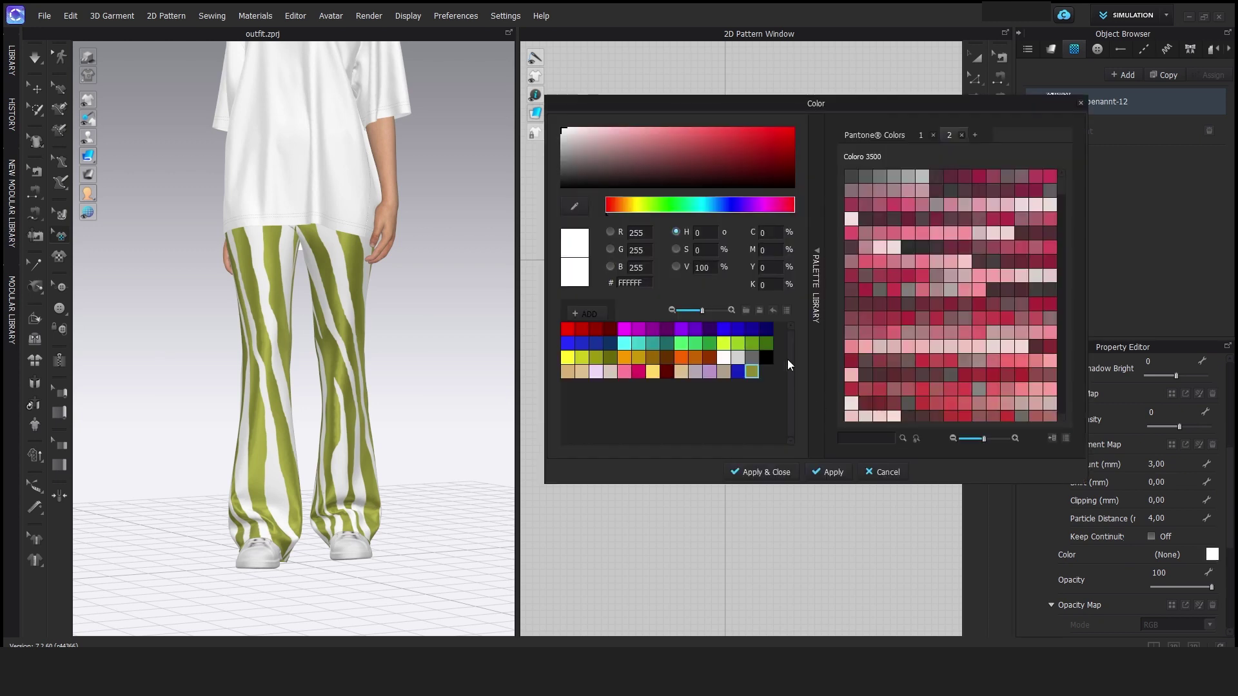
{"action": "left_click", "coordinate": [637, 330]}
{"action": "left_click", "coordinate": [749, 373]}
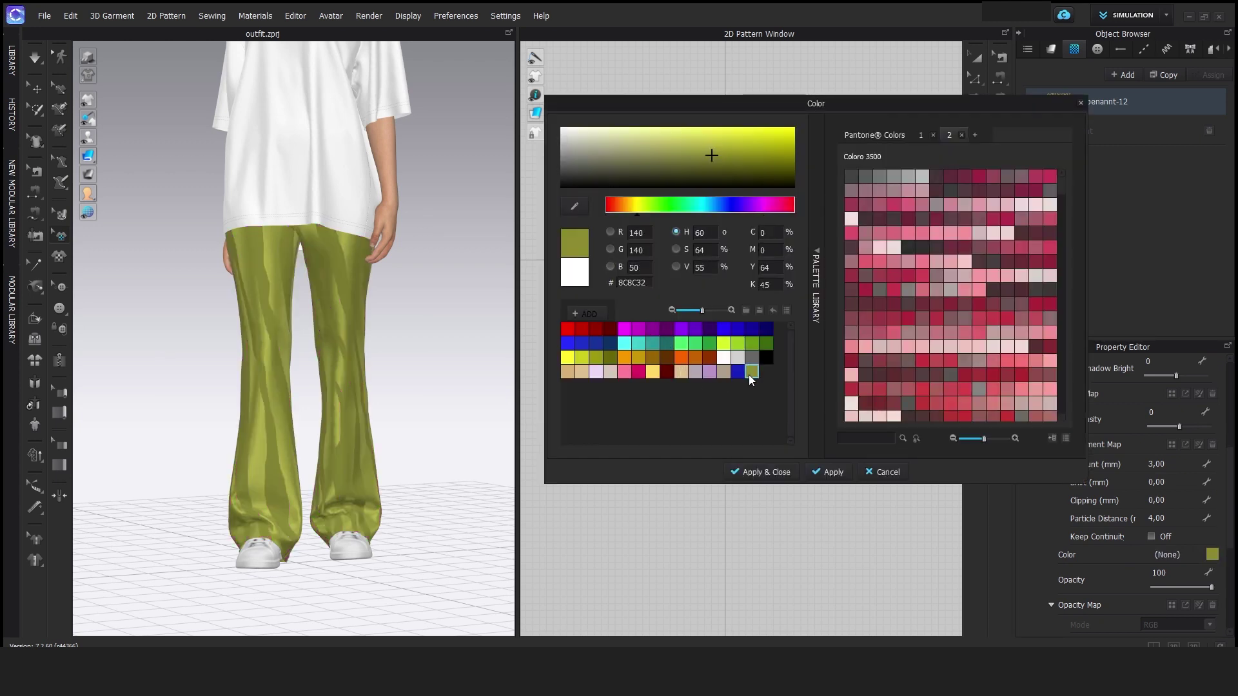
{"action": "left_click", "coordinate": [712, 165]}
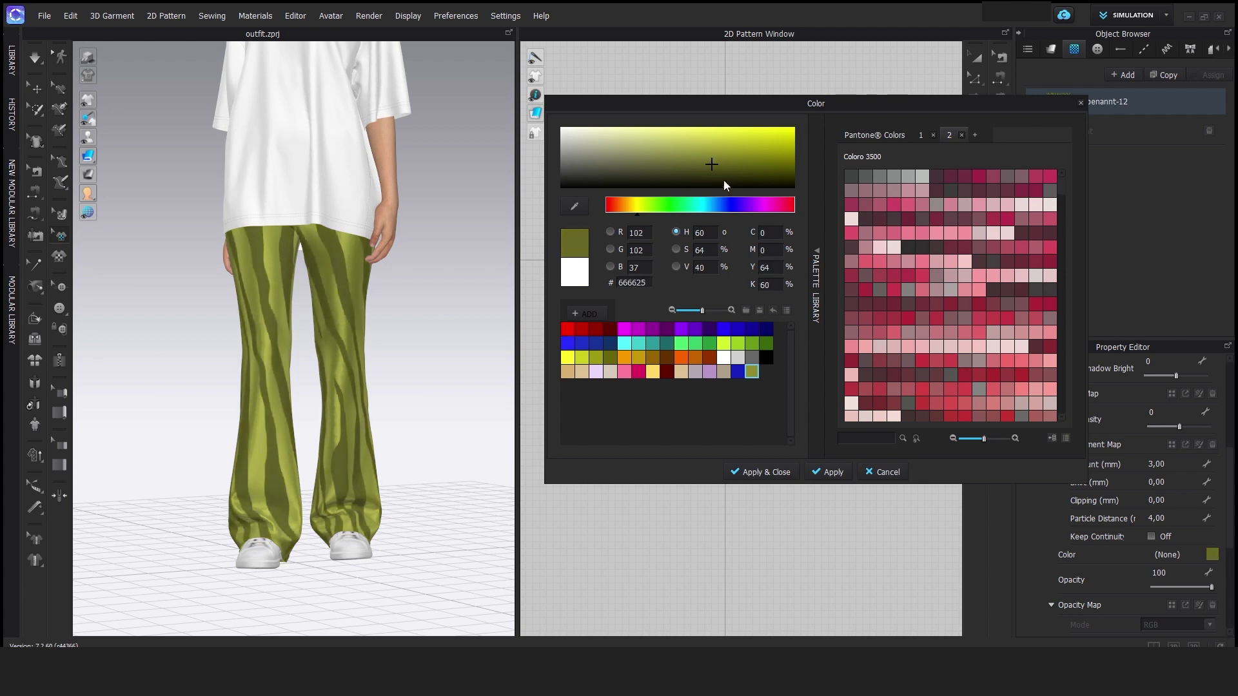
{"action": "left_click", "coordinate": [776, 475]}
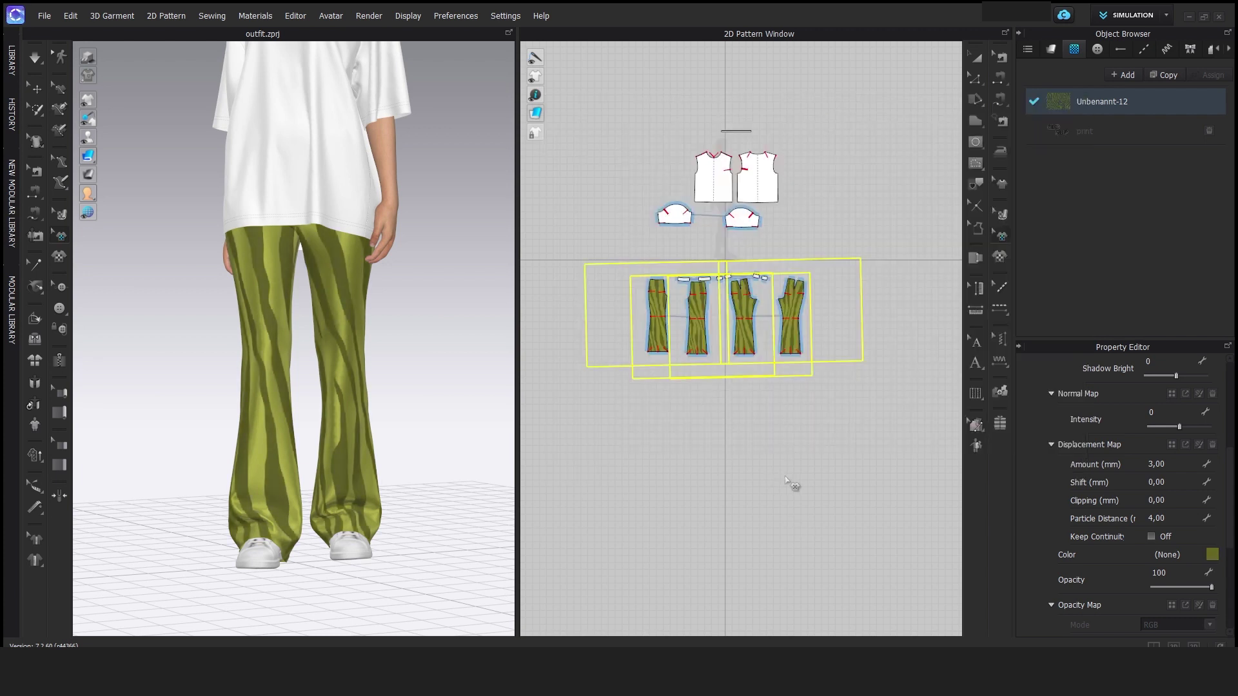
{"action": "scroll", "coordinate": [1150, 435], "scroll_direction": "up", "scroll_amount": 3}
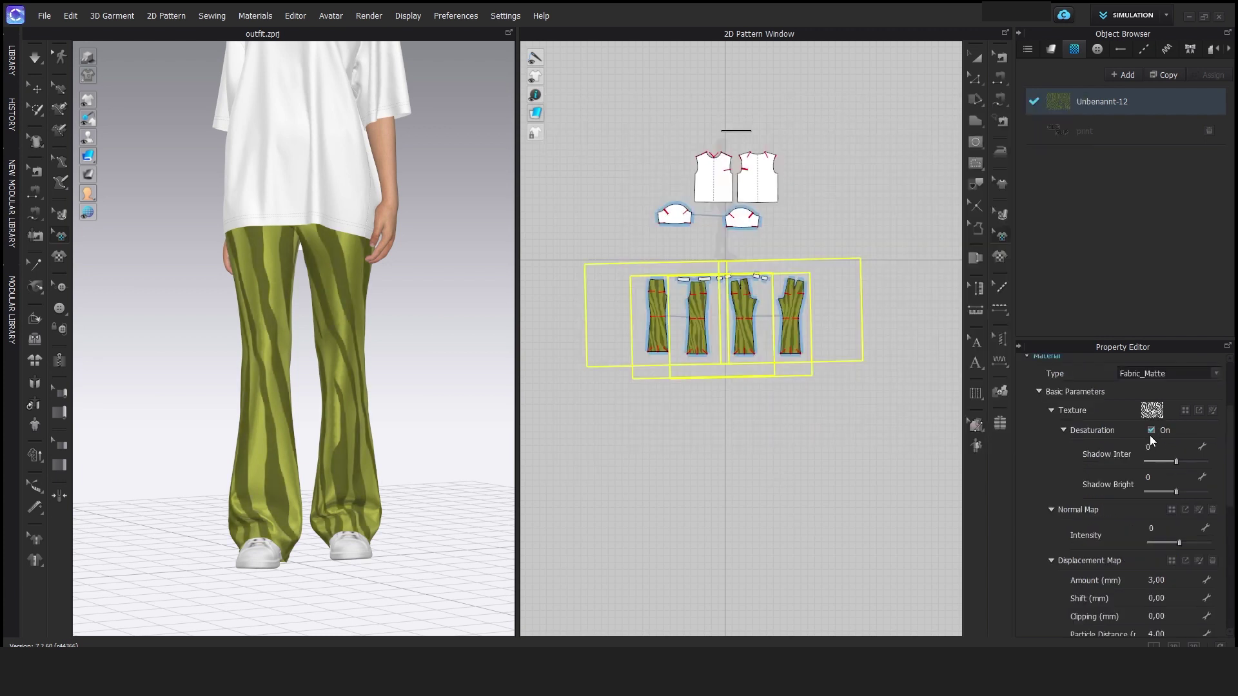
- Set the zebra graphic's Material Type to Glitter (Render Only) and preview the render
{"action": "left_click", "coordinate": [1153, 376]}
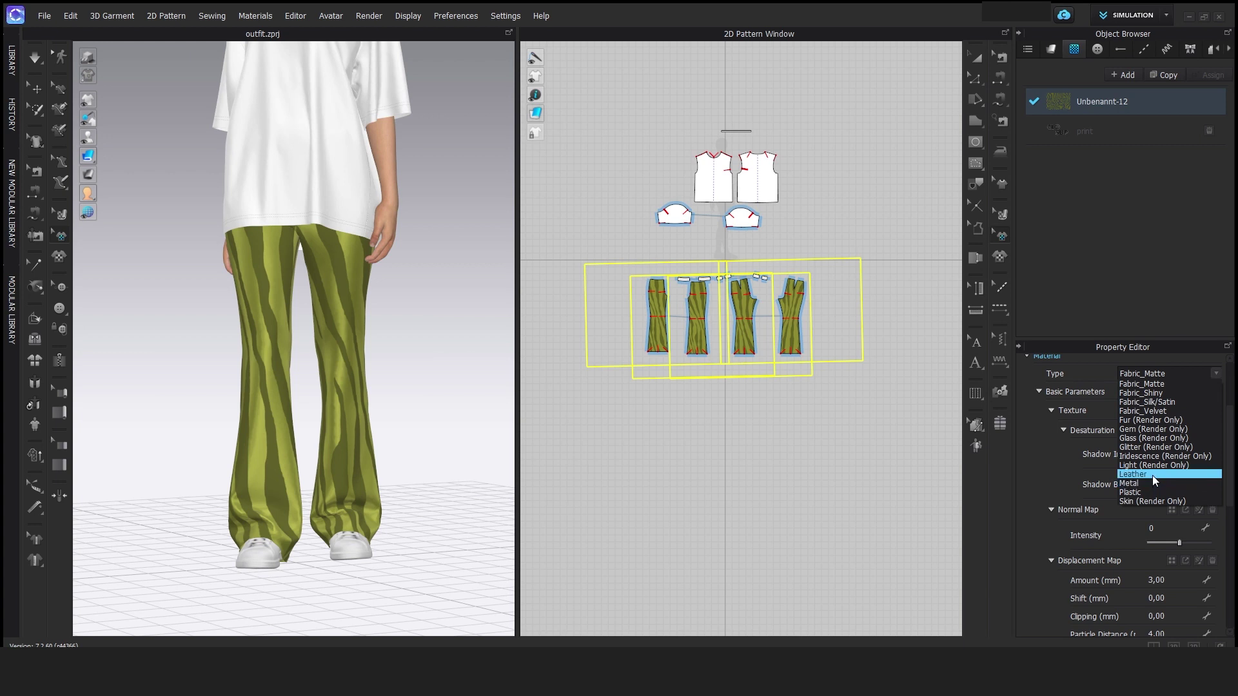
{"action": "left_click", "coordinate": [1154, 447]}
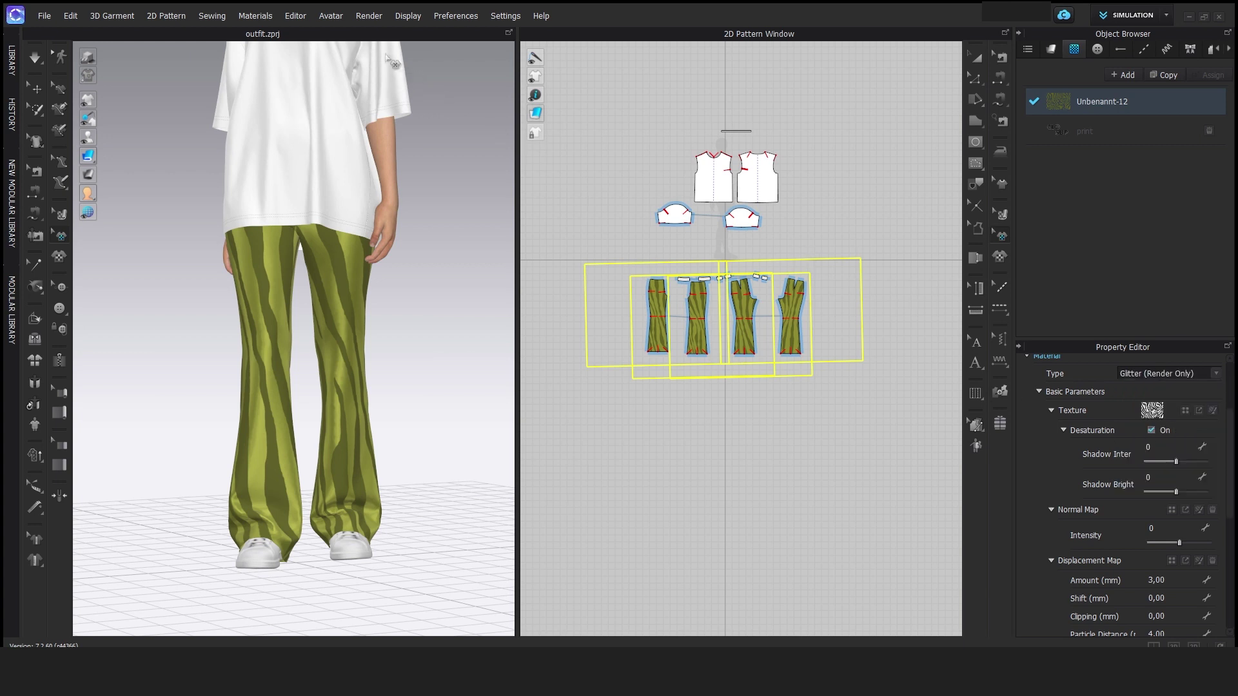
{"action": "left_click", "coordinate": [369, 17]}
{"action": "left_click", "coordinate": [376, 31]}
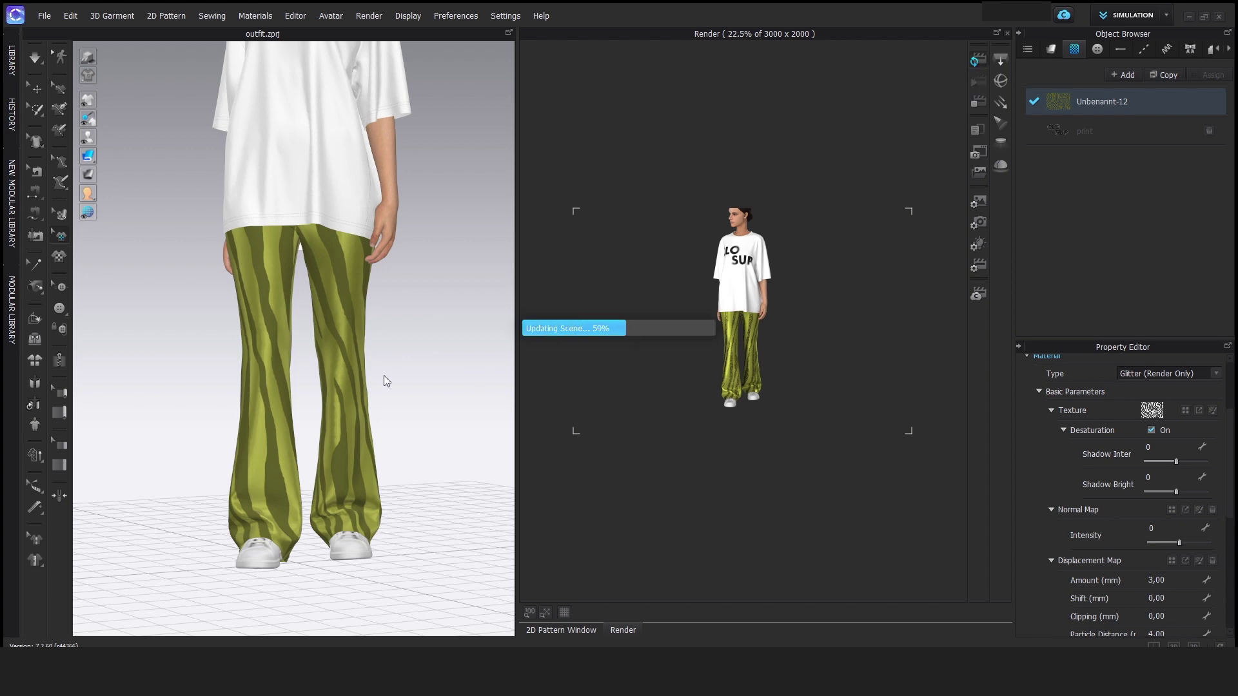
{"action": "scroll", "coordinate": [385, 377], "scroll_direction": "up", "scroll_amount": 3}
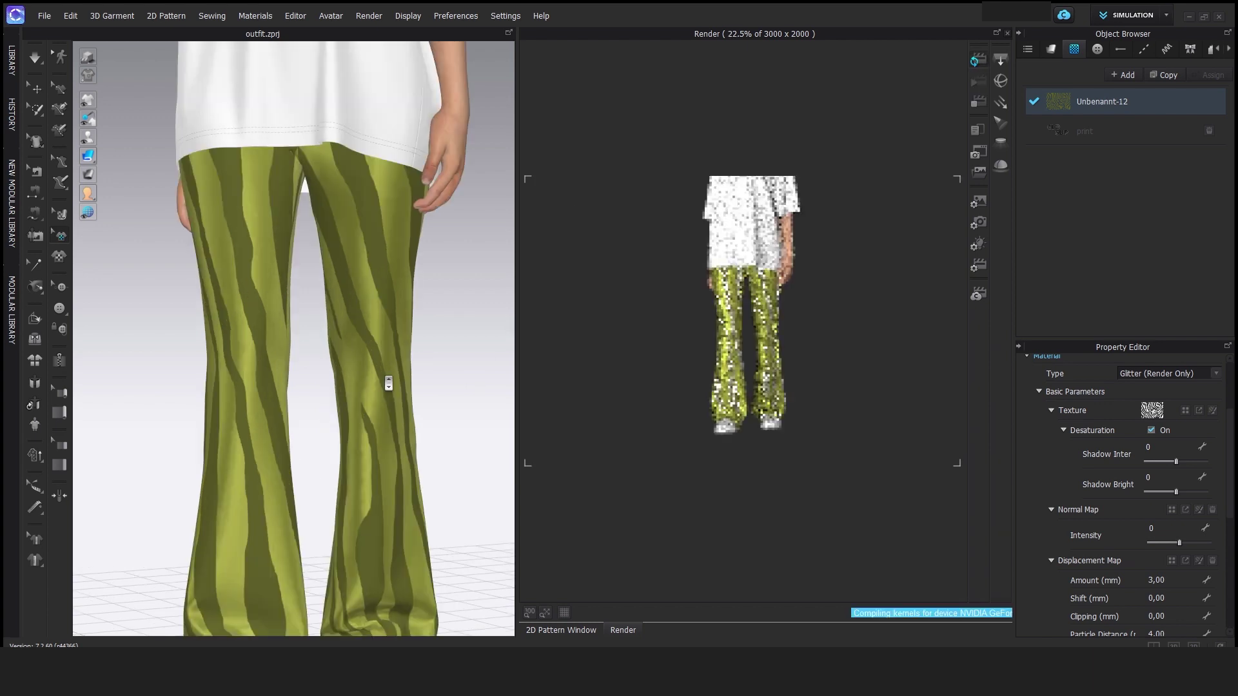
{"action": "scroll", "coordinate": [389, 383], "scroll_direction": "up", "scroll_amount": 2}
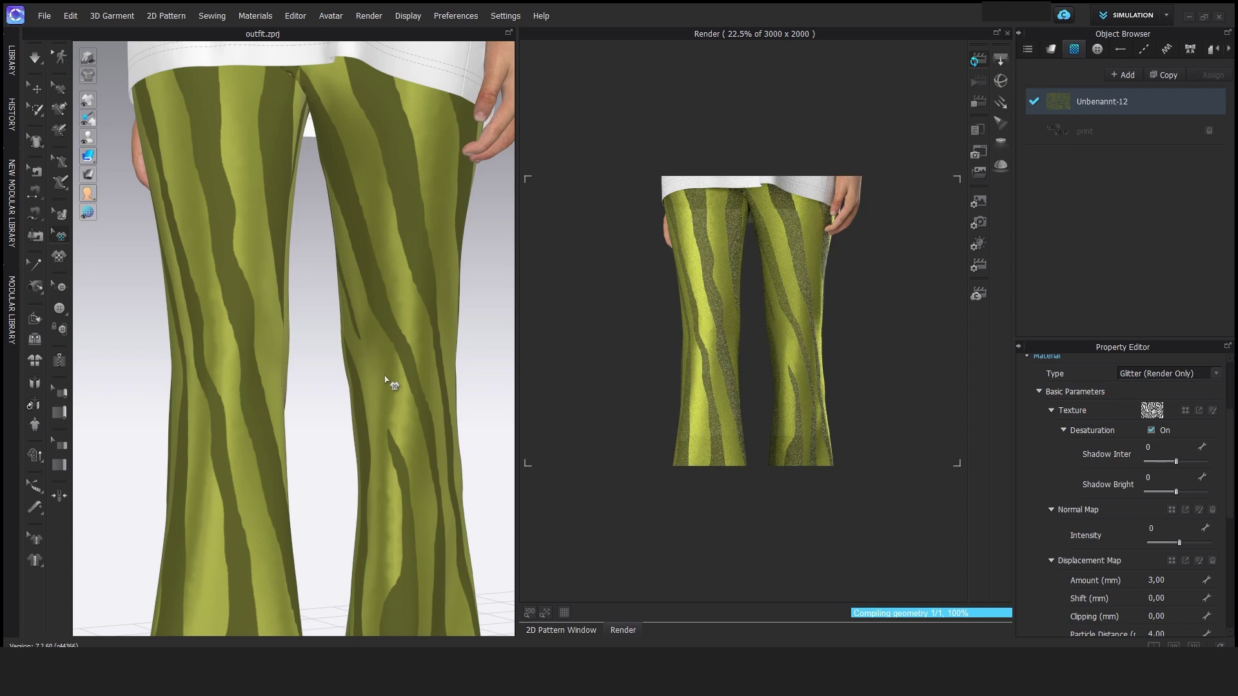
{"action": "left_click", "coordinate": [1007, 33]}
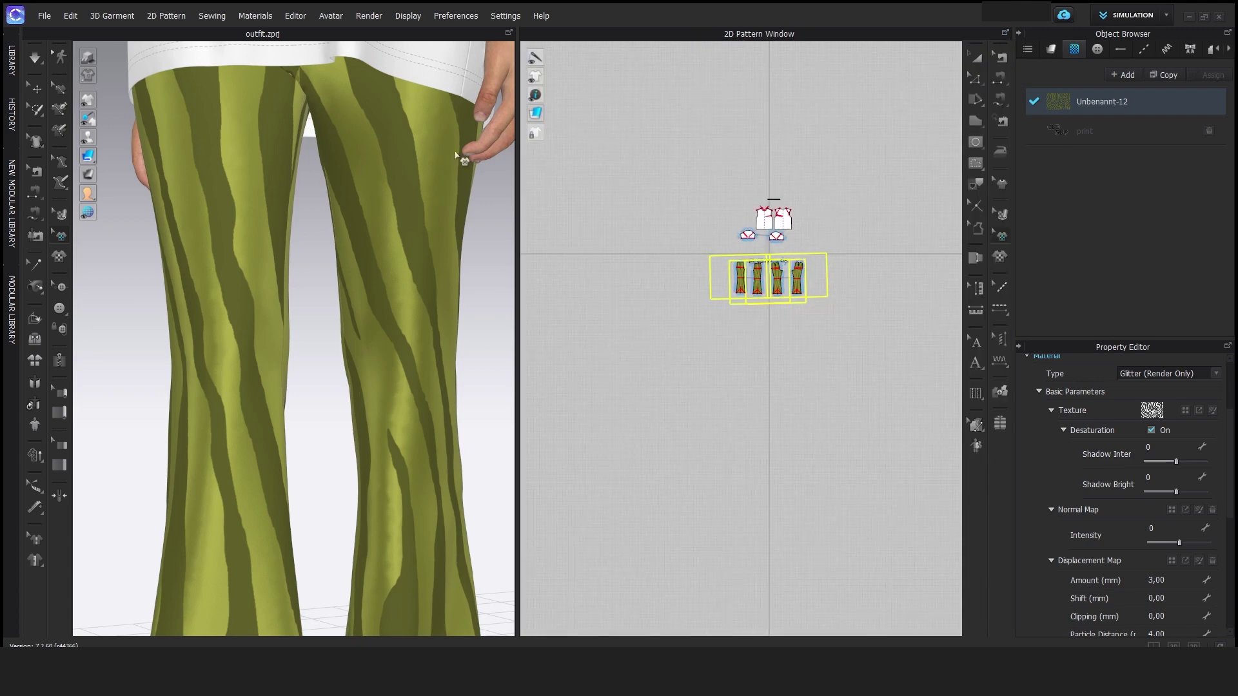
{"action": "scroll", "coordinate": [452, 207], "scroll_direction": "down", "scroll_amount": 8}
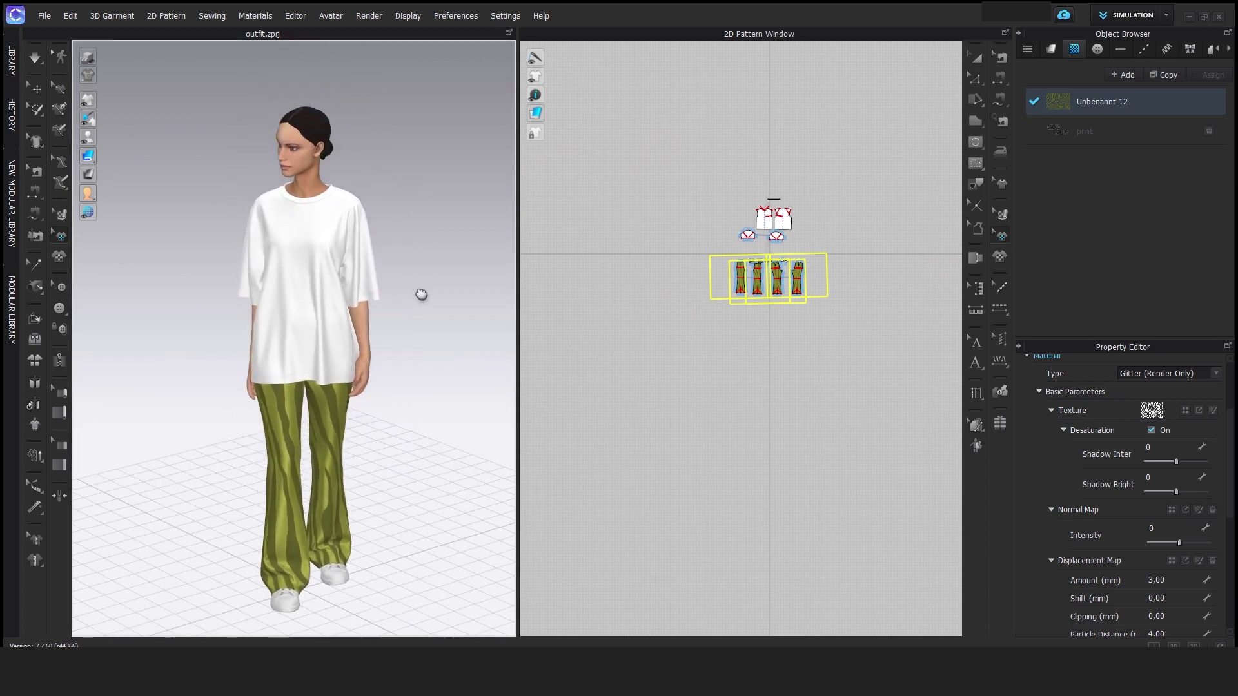
- Place the CLO SUP print graphic on the front shirt pattern and scale it up
{"action": "scroll", "coordinate": [421, 277], "scroll_direction": "up", "scroll_amount": 5}
{"action": "scroll", "coordinate": [783, 231], "scroll_direction": "up", "scroll_amount": 5}
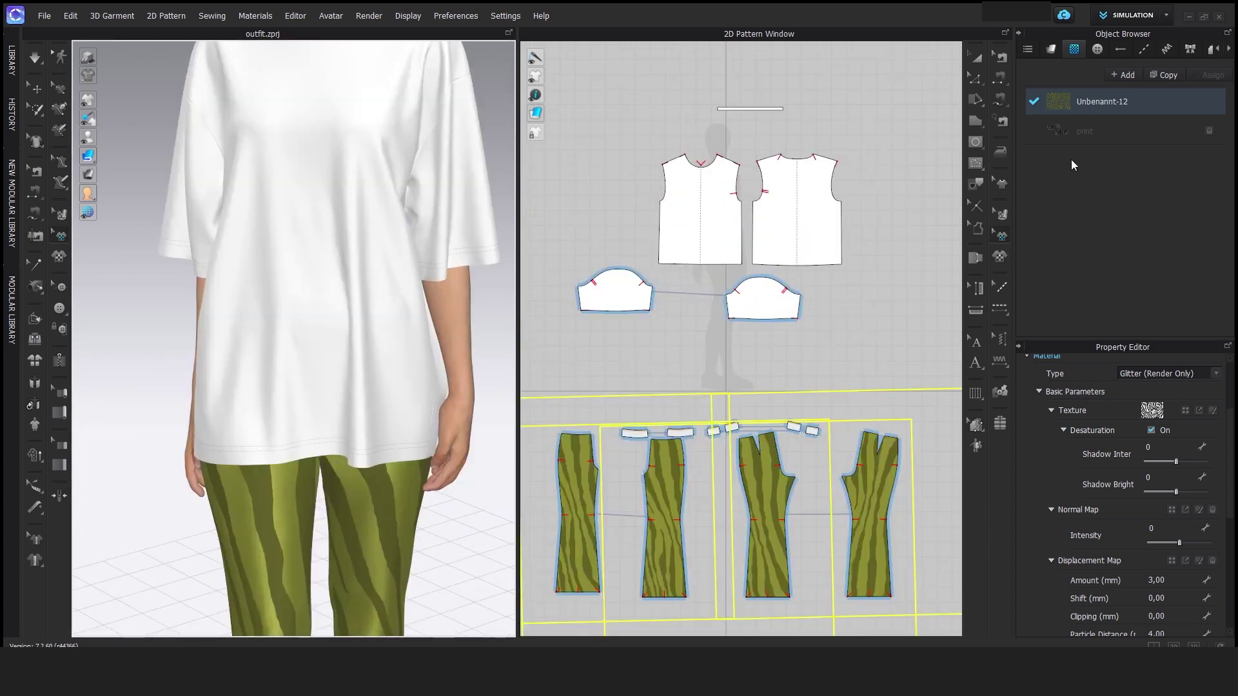
{"action": "left_click", "coordinate": [1059, 132]}
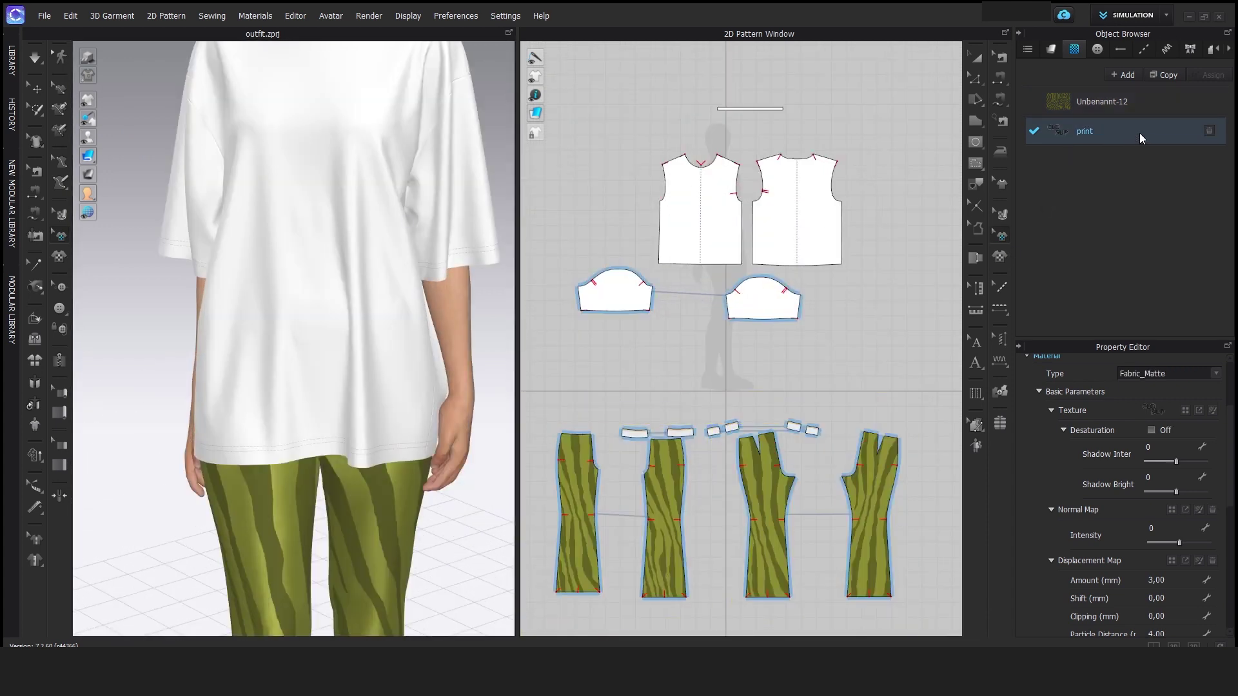
{"action": "left_click", "coordinate": [704, 207]}
{"action": "scroll", "coordinate": [353, 342], "scroll_direction": "up", "scroll_amount": 3}
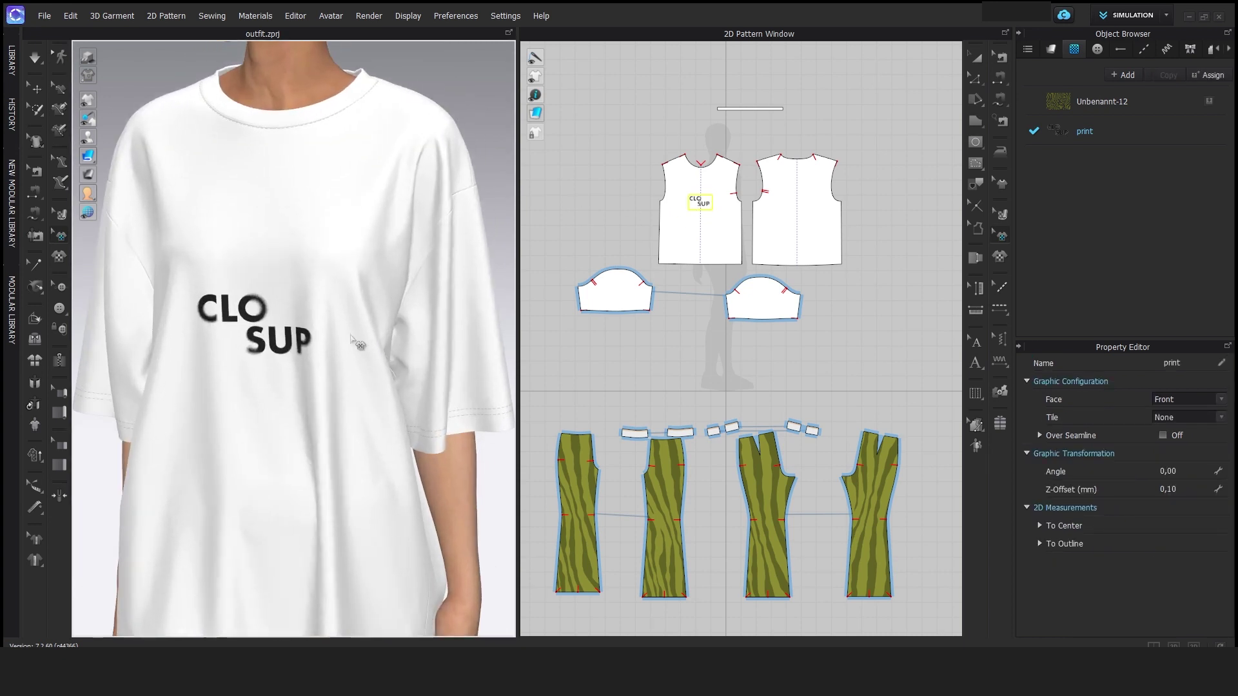
{"action": "scroll", "coordinate": [373, 300], "scroll_direction": "down", "scroll_amount": 1}
{"action": "scroll", "coordinate": [685, 205], "scroll_direction": "up", "scroll_amount": 4}
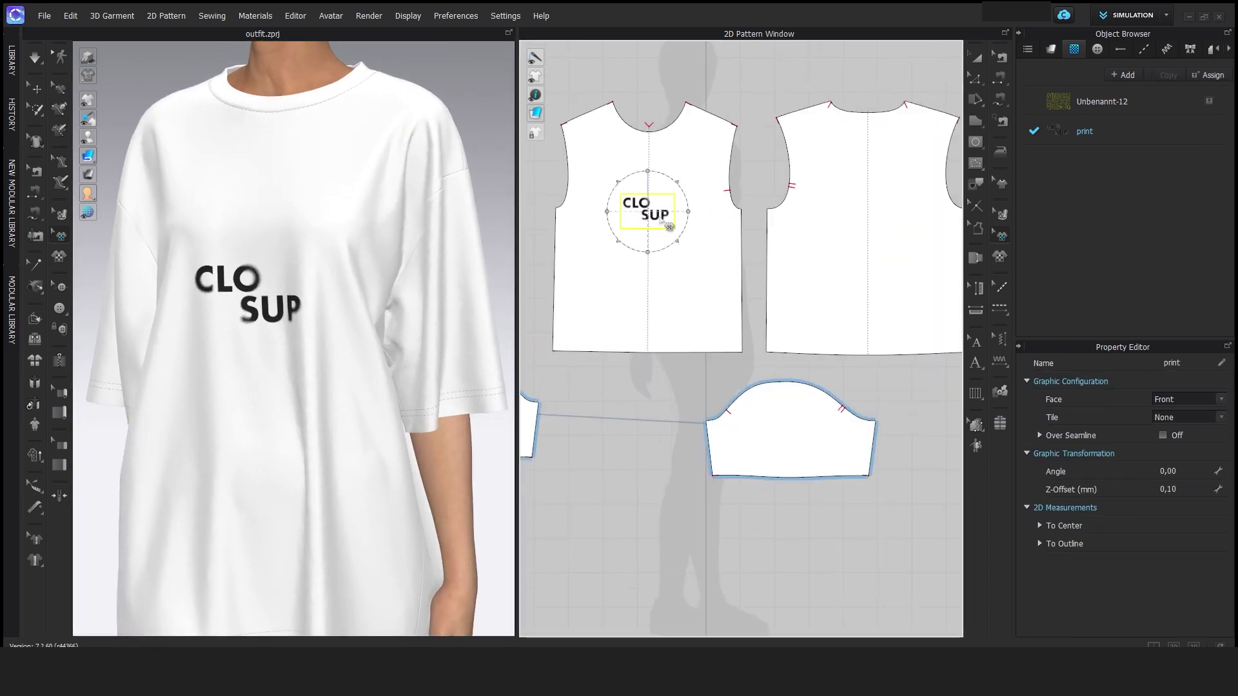
{"action": "left_click", "coordinate": [689, 247]}
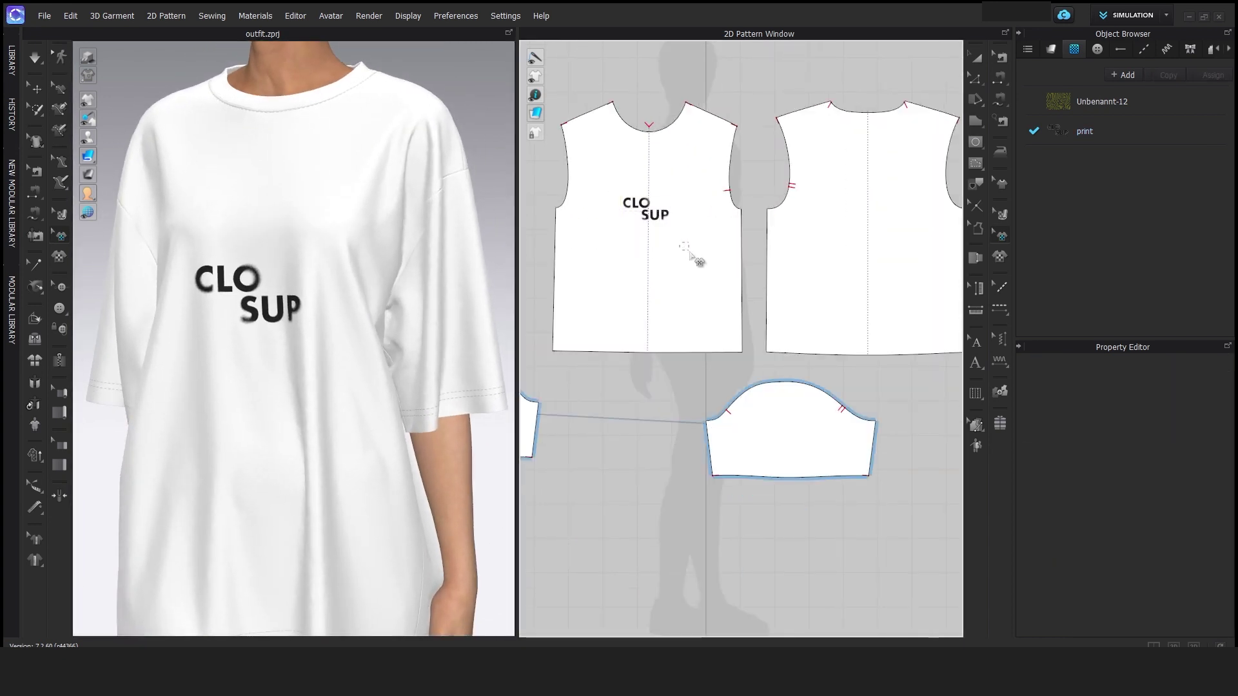
{"action": "left_click", "coordinate": [659, 227]}
{"action": "left_click_drag", "start_coordinate": [673, 233], "coordinate": [651, 193]}
{"action": "right_click", "coordinate": [643, 185]}
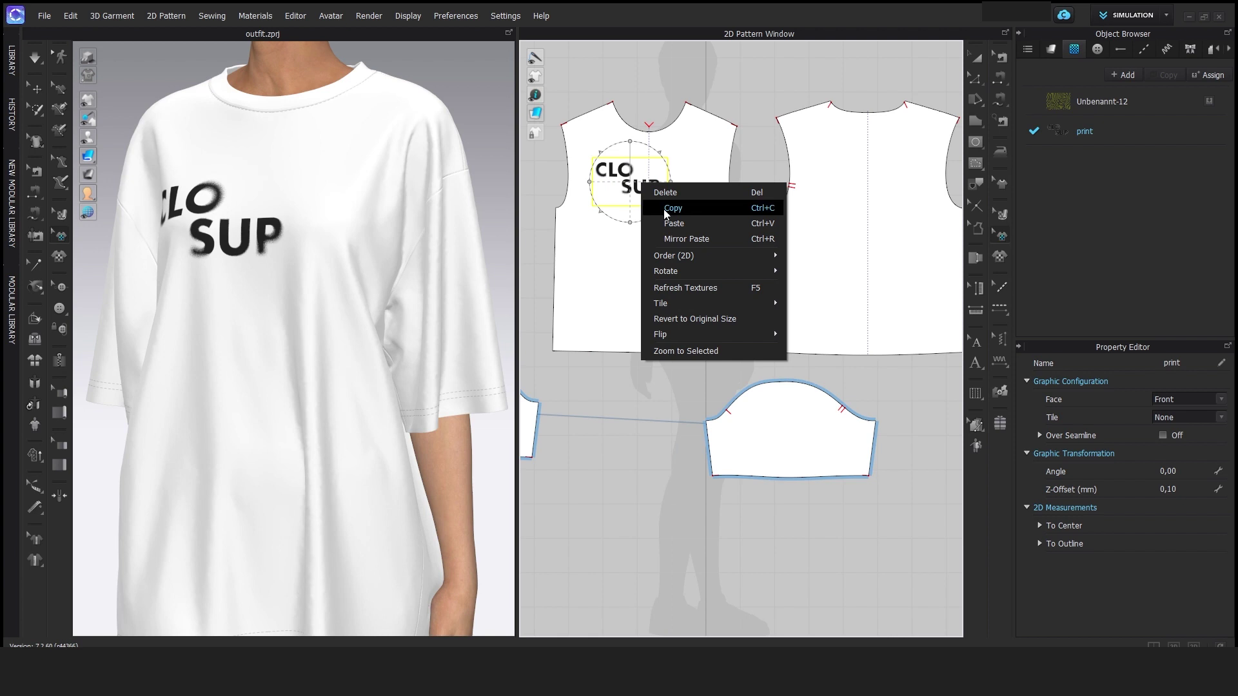
- Tile the CLO SUP graphic along the X-Axis, move it lower and scale it down
{"action": "mouse_move", "coordinate": [677, 254]}
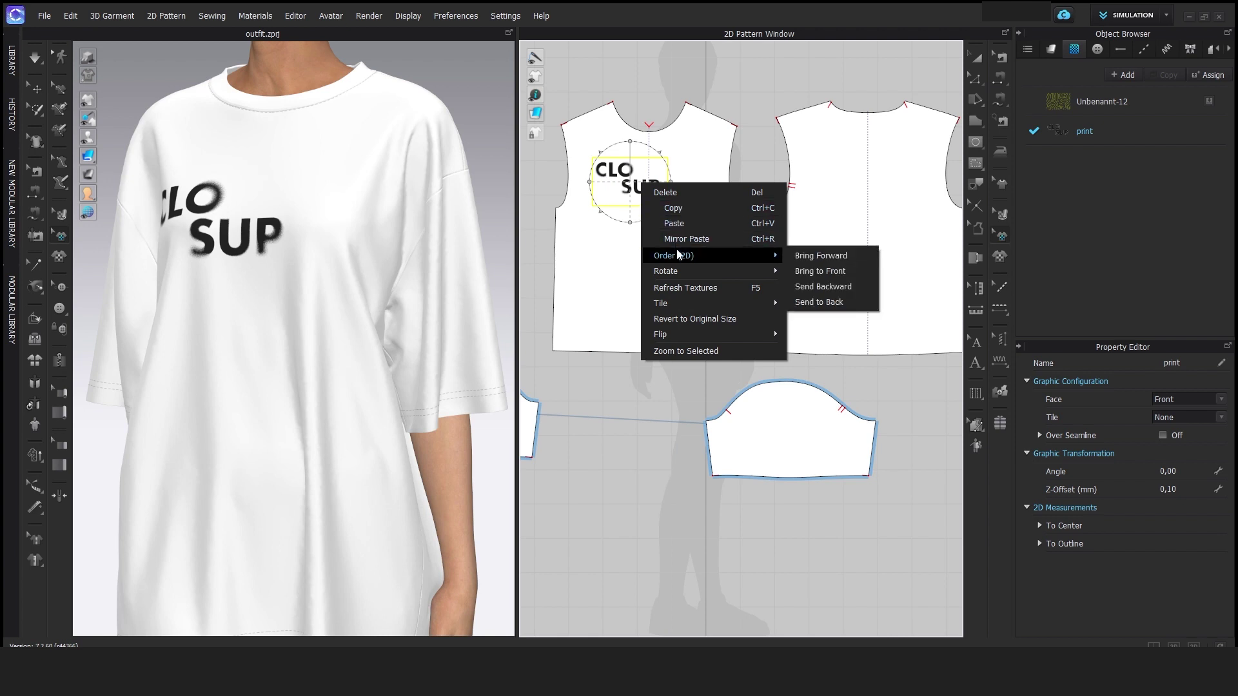
{"action": "mouse_move", "coordinate": [687, 303]}
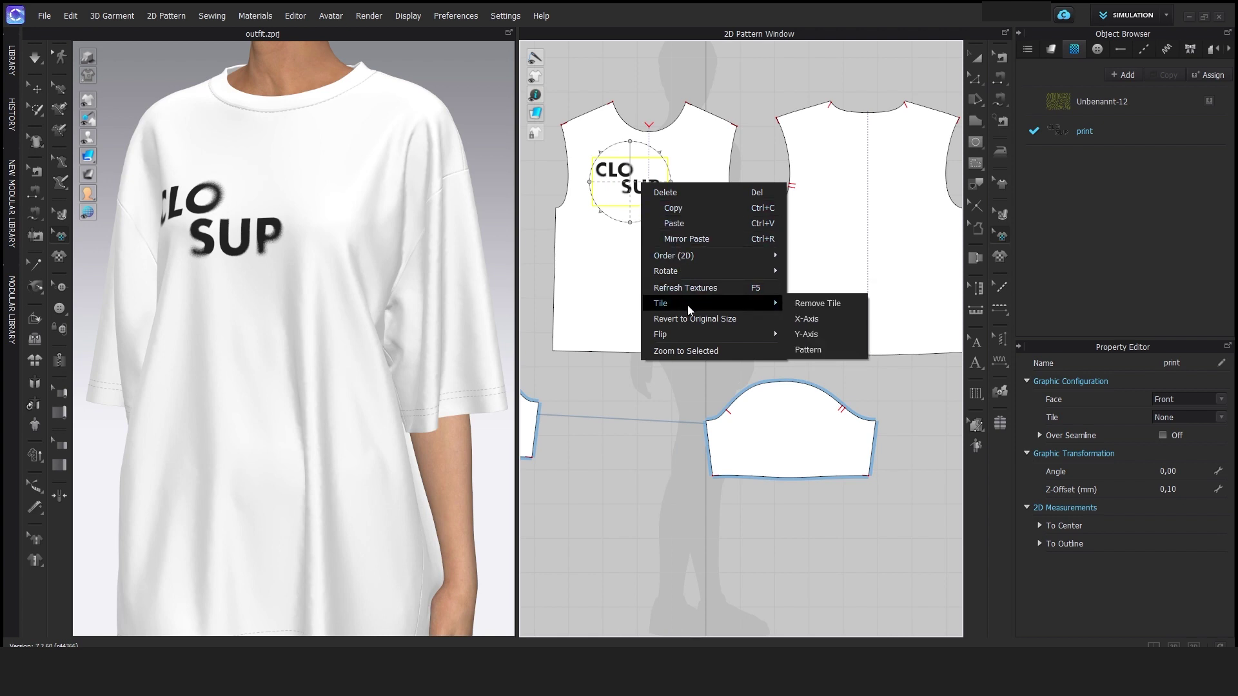
{"action": "left_click", "coordinate": [806, 319]}
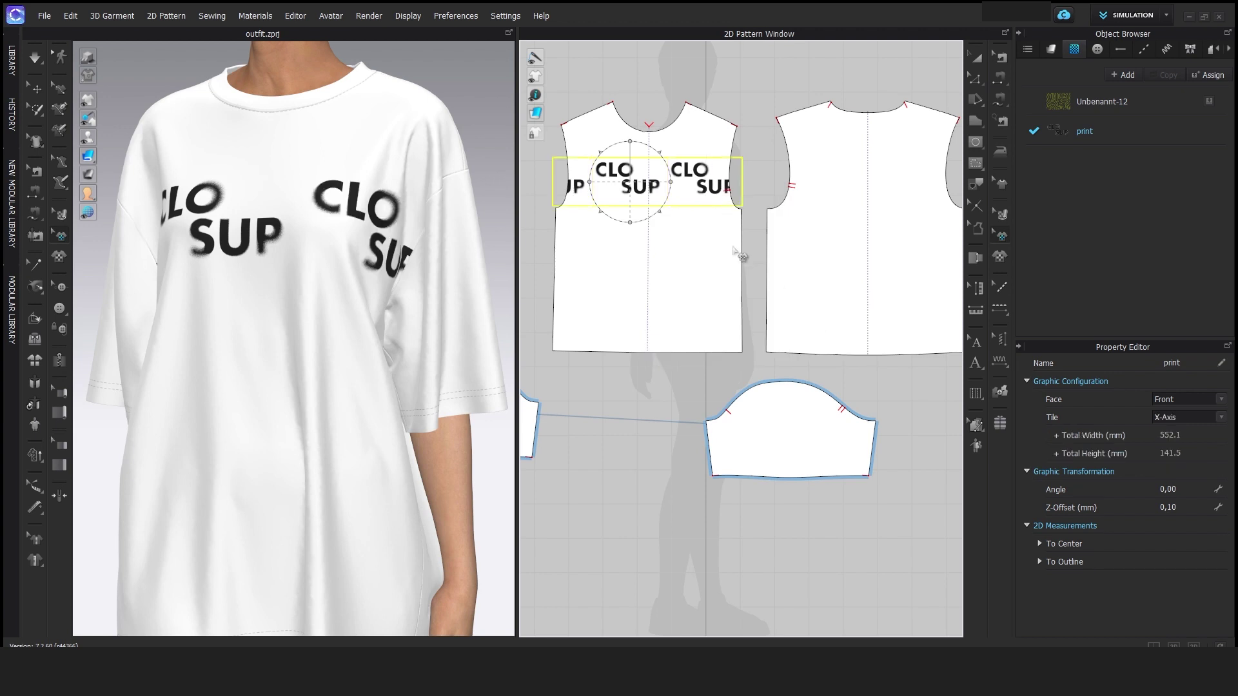
{"action": "left_click_drag", "start_coordinate": [706, 193], "coordinate": [710, 261]}
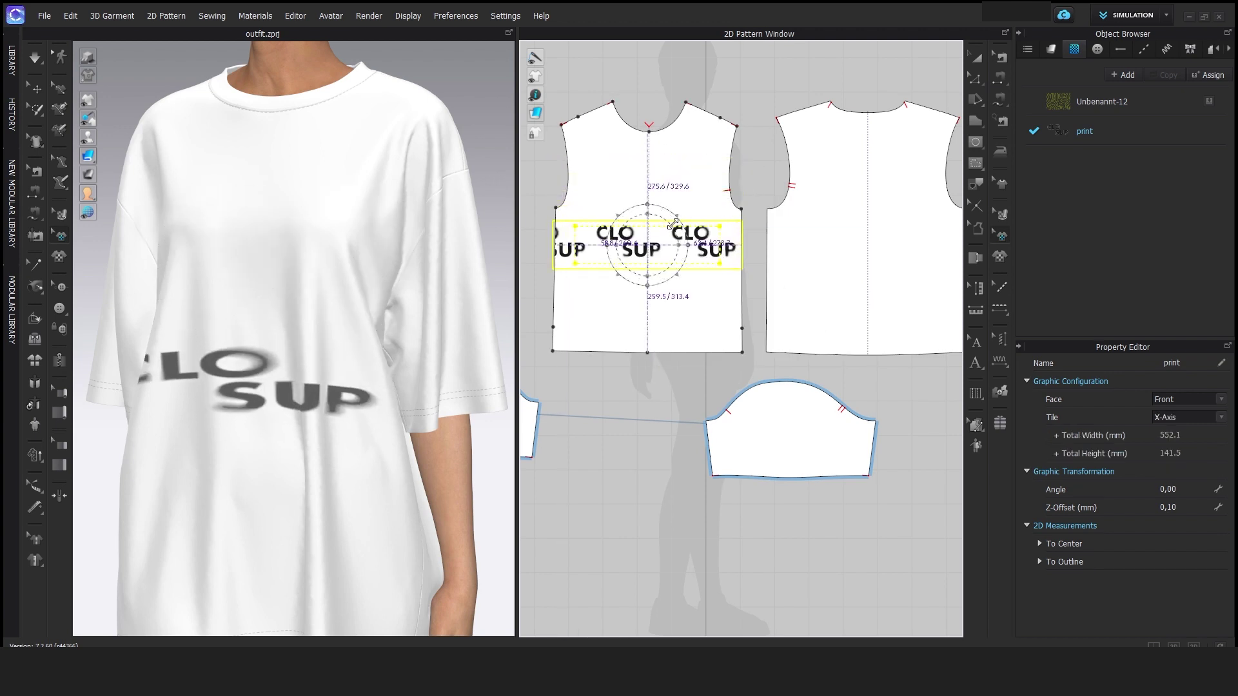
{"action": "left_click_drag", "start_coordinate": [672, 224], "coordinate": [663, 232]}
{"action": "left_click", "coordinate": [695, 332]}
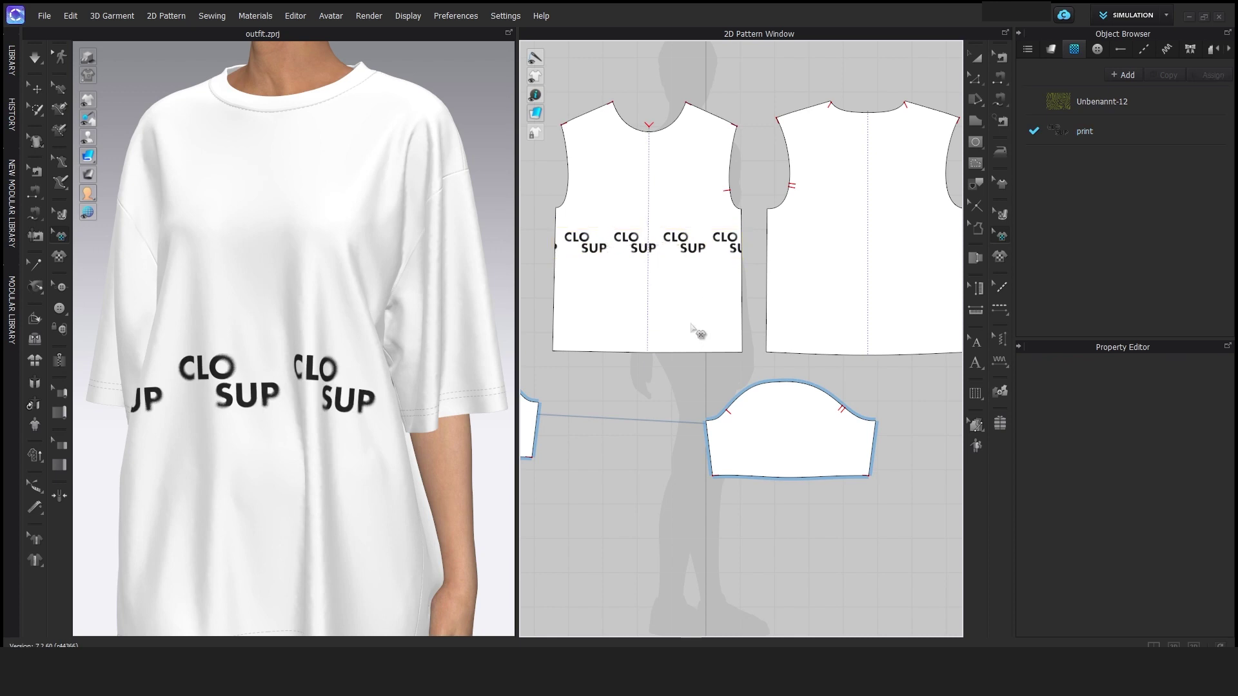
{"action": "left_click", "coordinate": [664, 240]}
- Switch the print's tiling to Y-Axis, then to the whole Pattern
{"action": "right_click", "coordinate": [664, 239]}
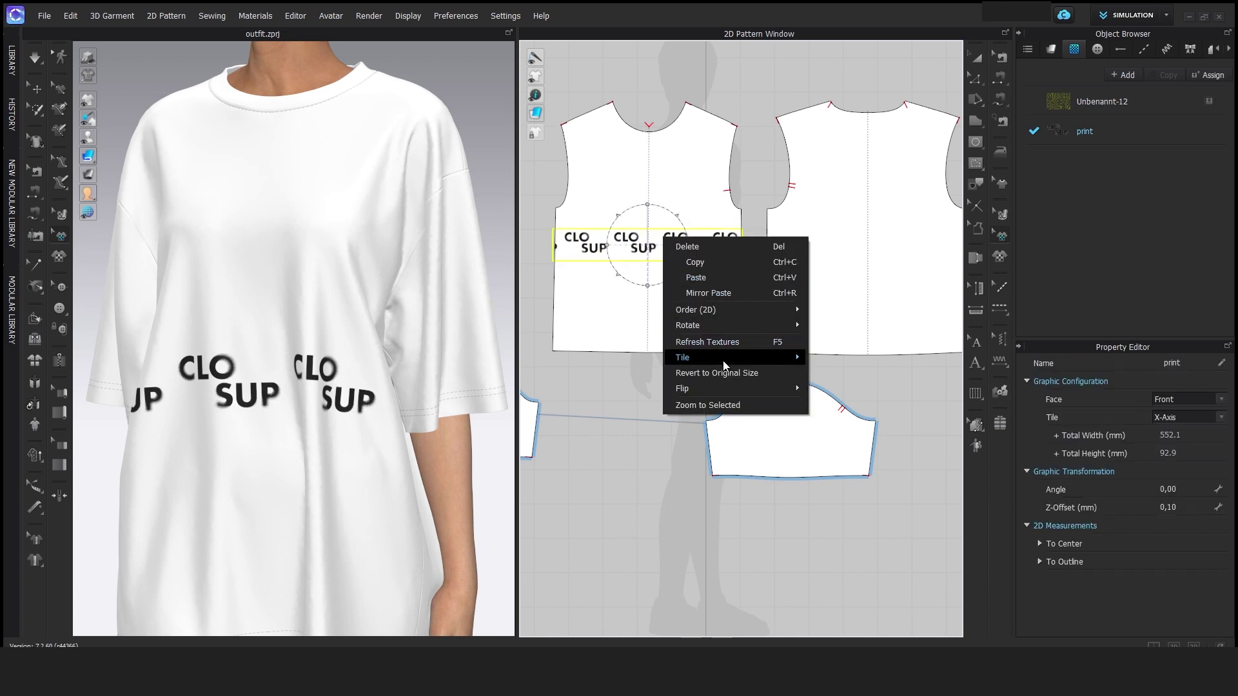
{"action": "mouse_move", "coordinate": [724, 366]}
{"action": "left_click", "coordinate": [820, 387]}
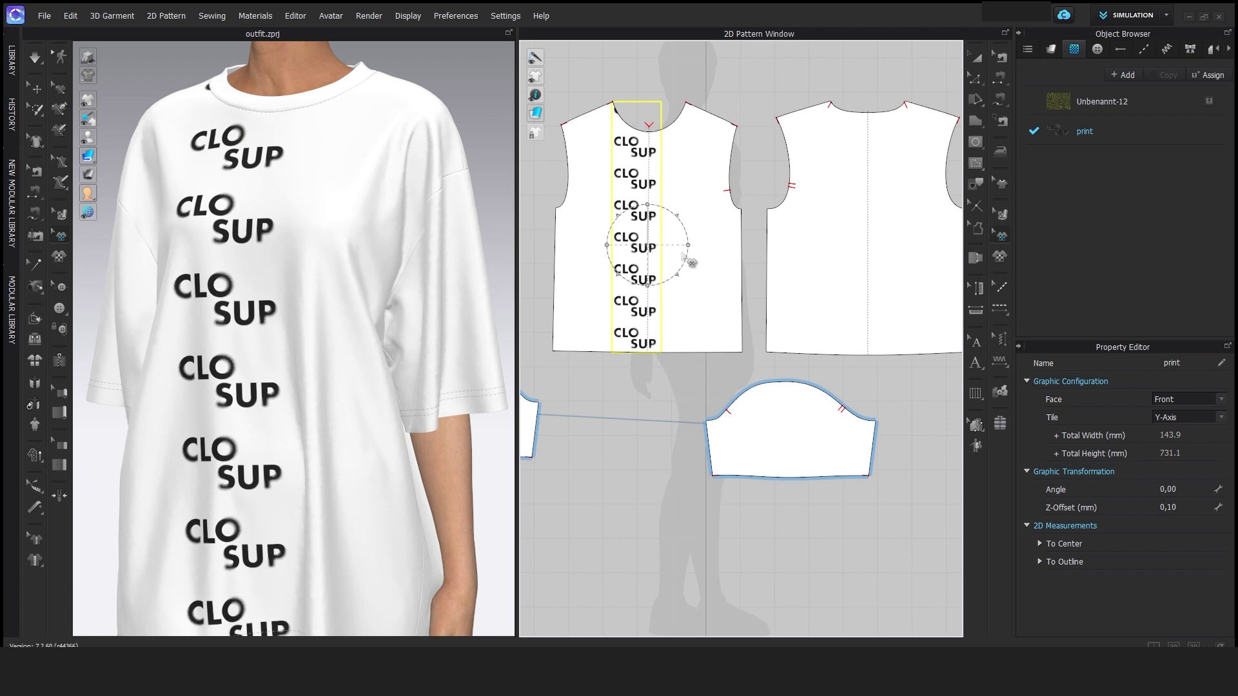
{"action": "right_click", "coordinate": [646, 234]}
{"action": "mouse_move", "coordinate": [722, 358]}
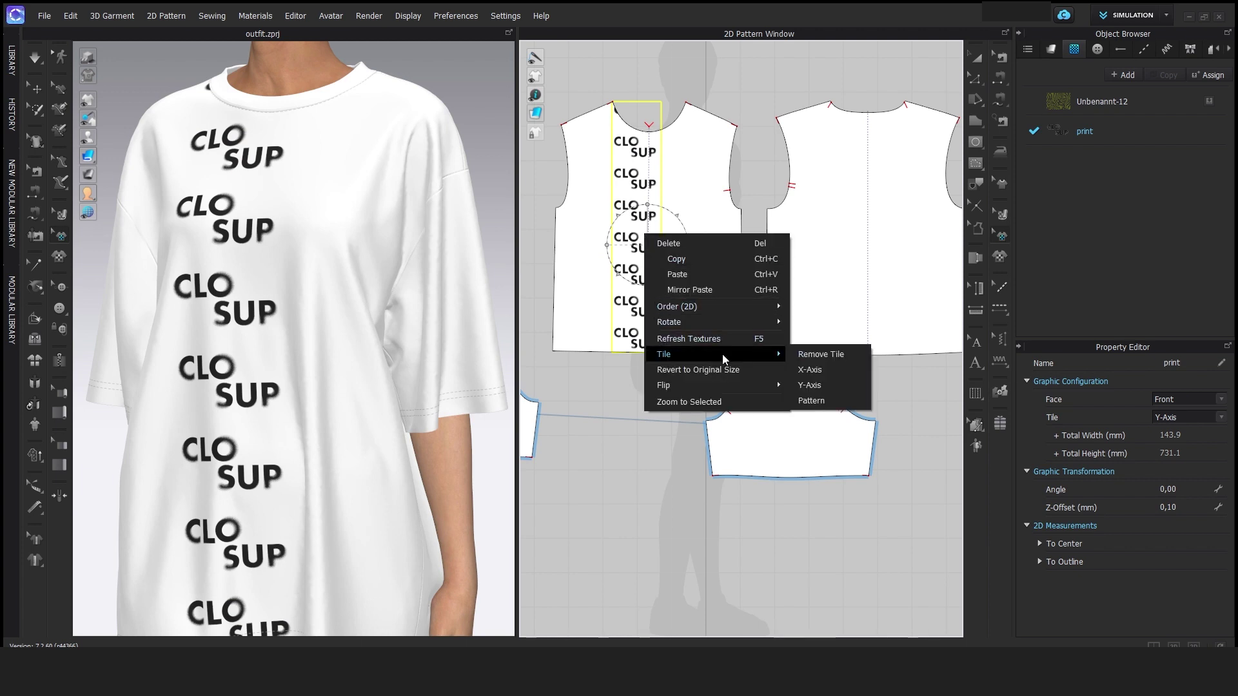
{"action": "left_click", "coordinate": [813, 400]}
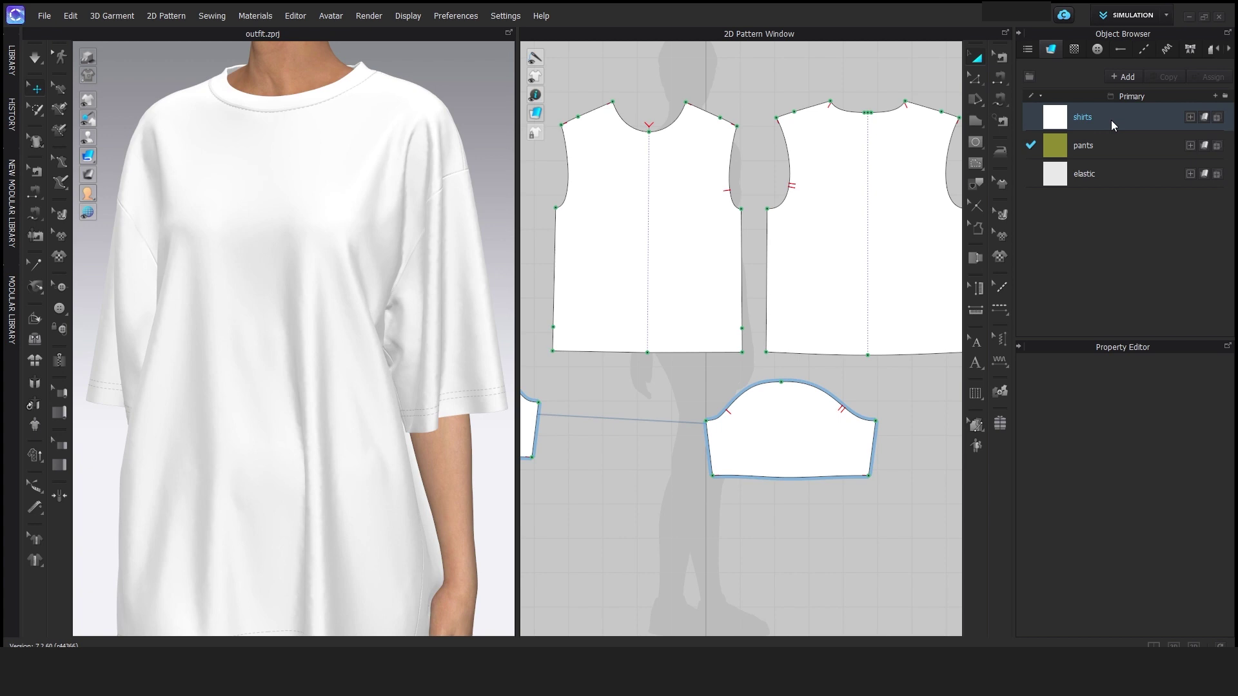
- Load the print image as the shirts fabric texture, creating a Print 1 layer
{"action": "left_click", "coordinate": [1112, 120]}
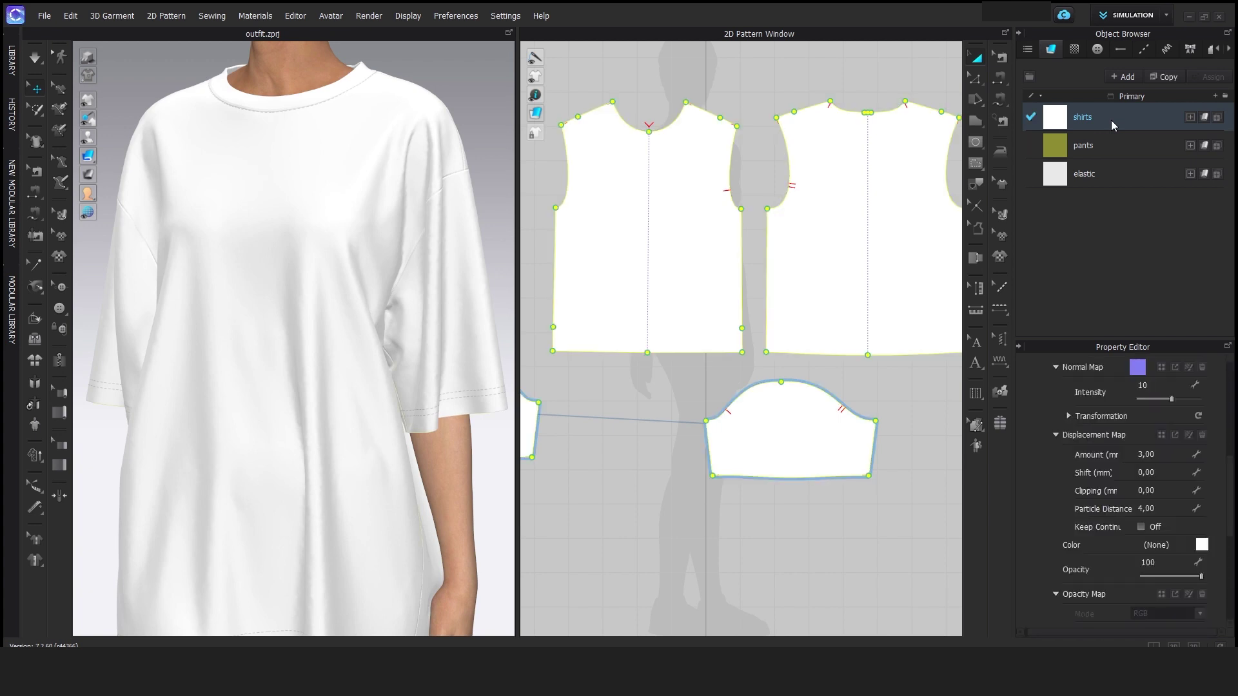
{"action": "left_click", "coordinate": [1217, 119]}
{"action": "left_click", "coordinate": [490, 180]}
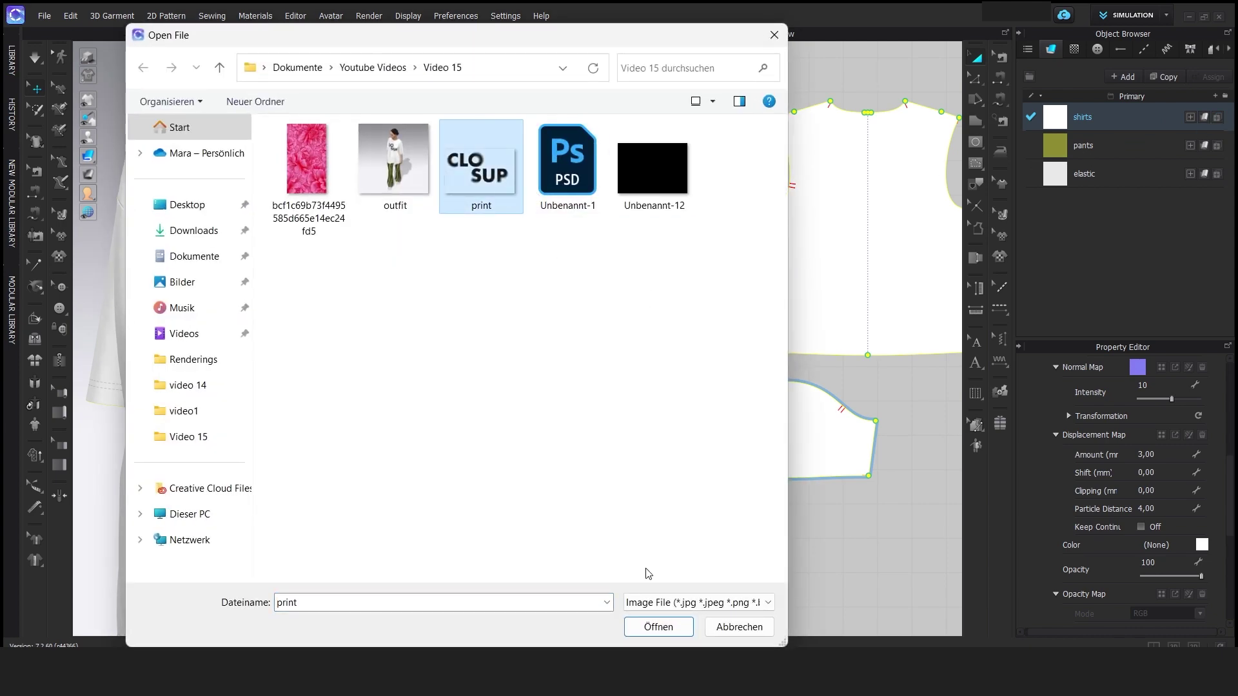
{"action": "left_click", "coordinate": [658, 626]}
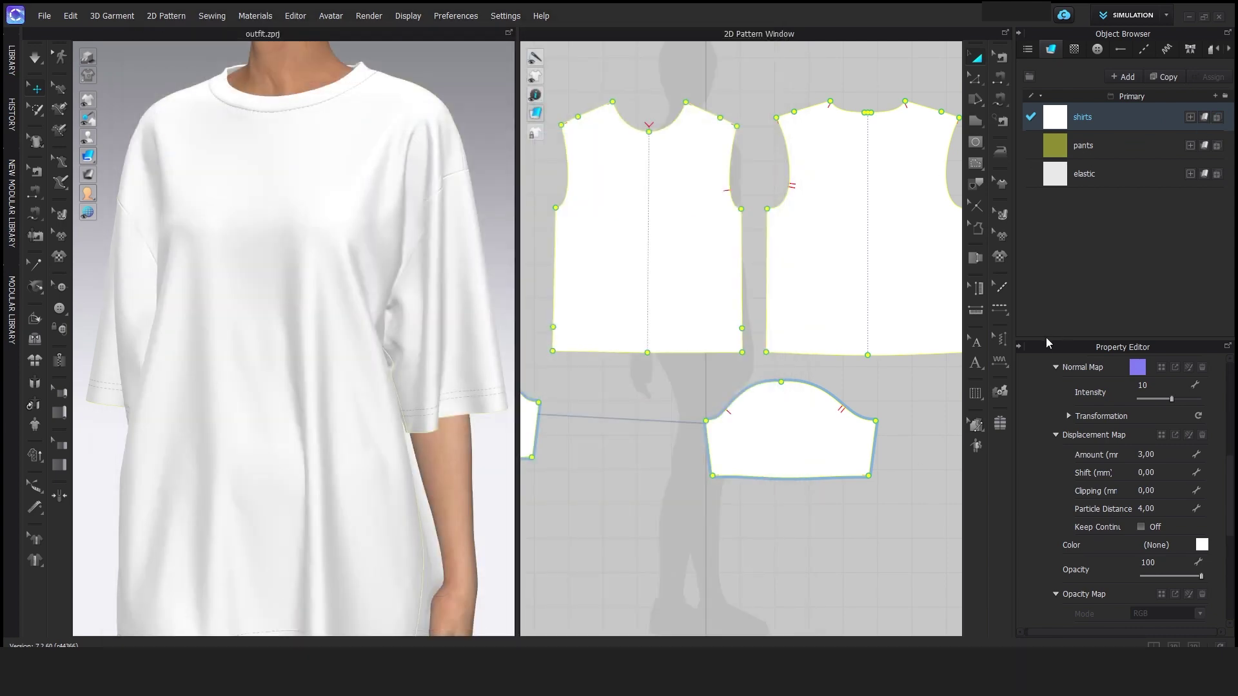
{"action": "left_click", "coordinate": [1163, 147]}
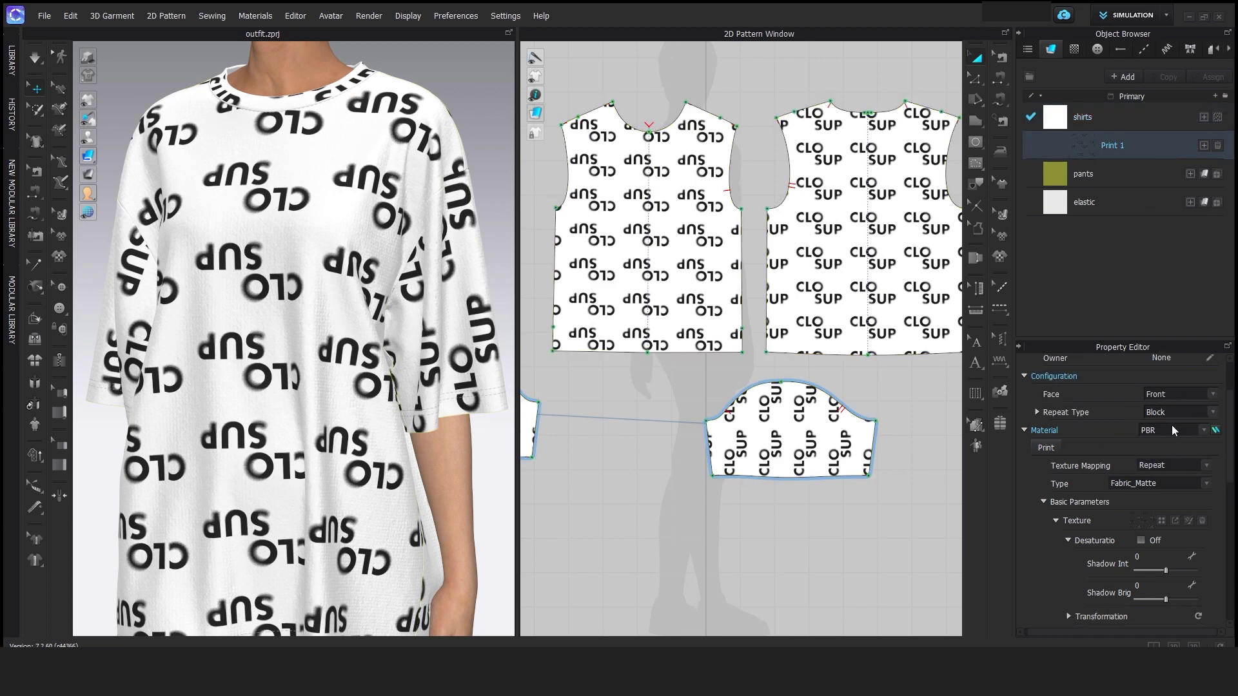
- Try Print 1's Repeat Type as Brick and Half Drop, settling on Stripe X-Axis
{"action": "left_click", "coordinate": [1174, 414]}
{"action": "left_click", "coordinate": [1175, 432]}
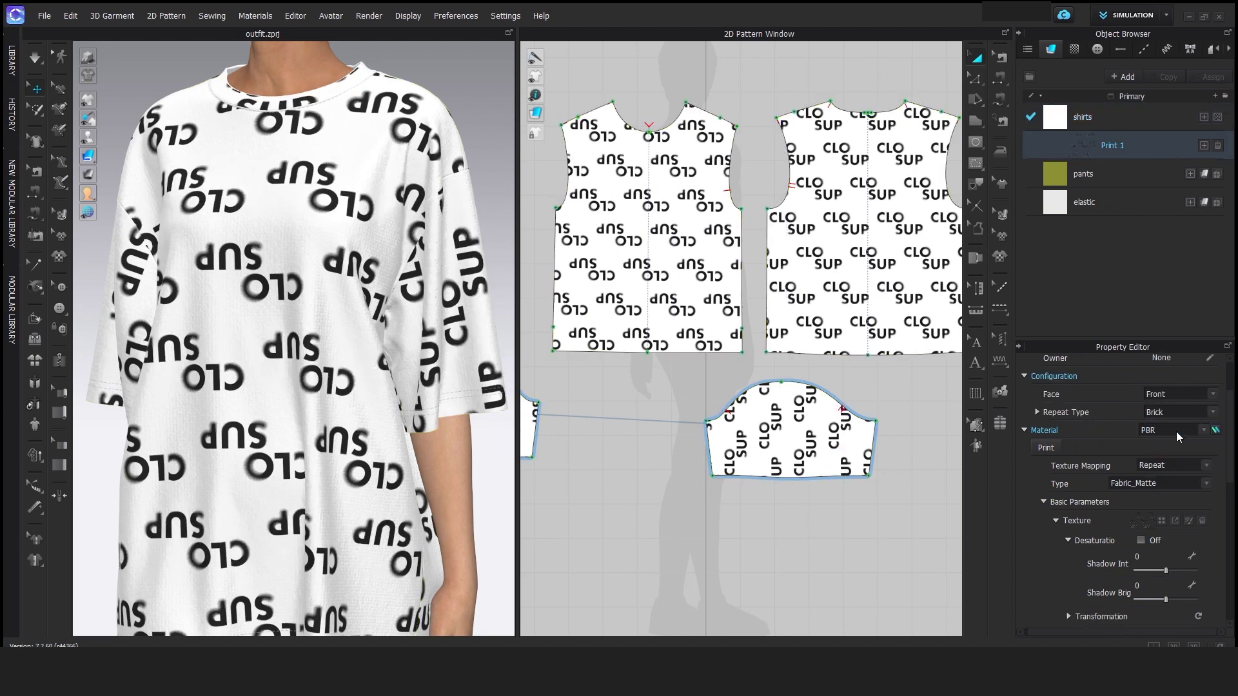
{"action": "left_click", "coordinate": [1177, 412]}
{"action": "left_click", "coordinate": [1178, 439]}
{"action": "left_click", "coordinate": [1178, 411]}
{"action": "left_click", "coordinate": [1177, 451]}
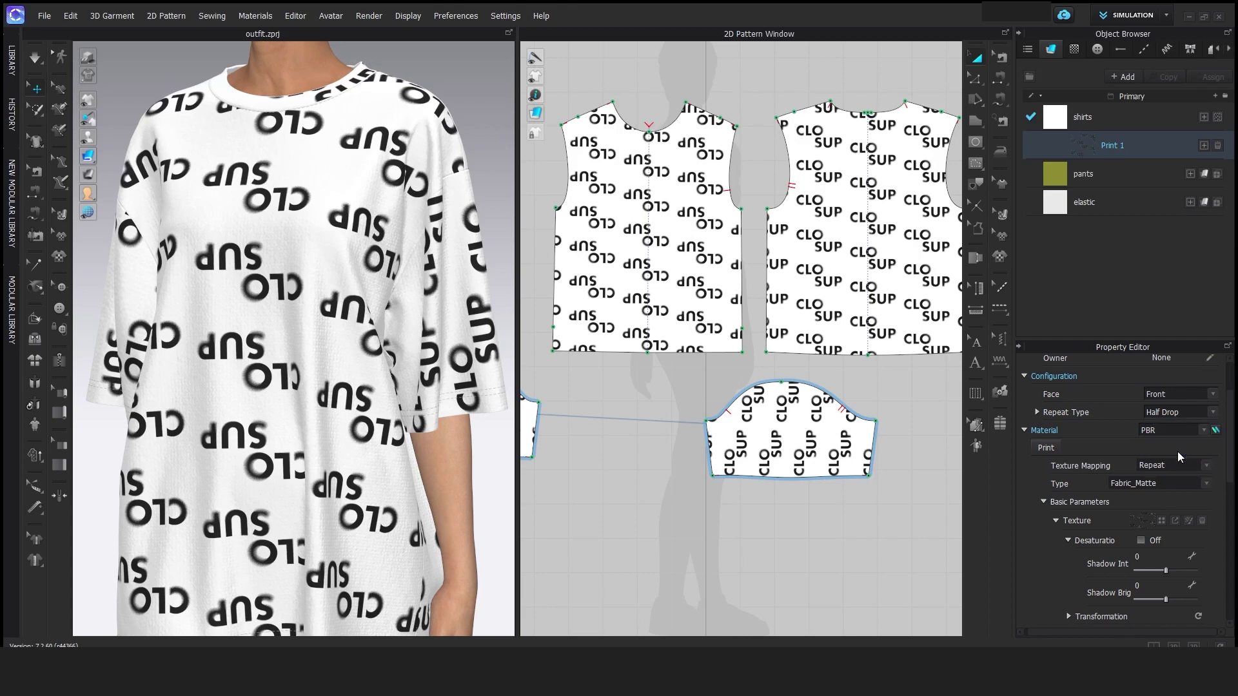
{"action": "left_click", "coordinate": [1172, 415]}
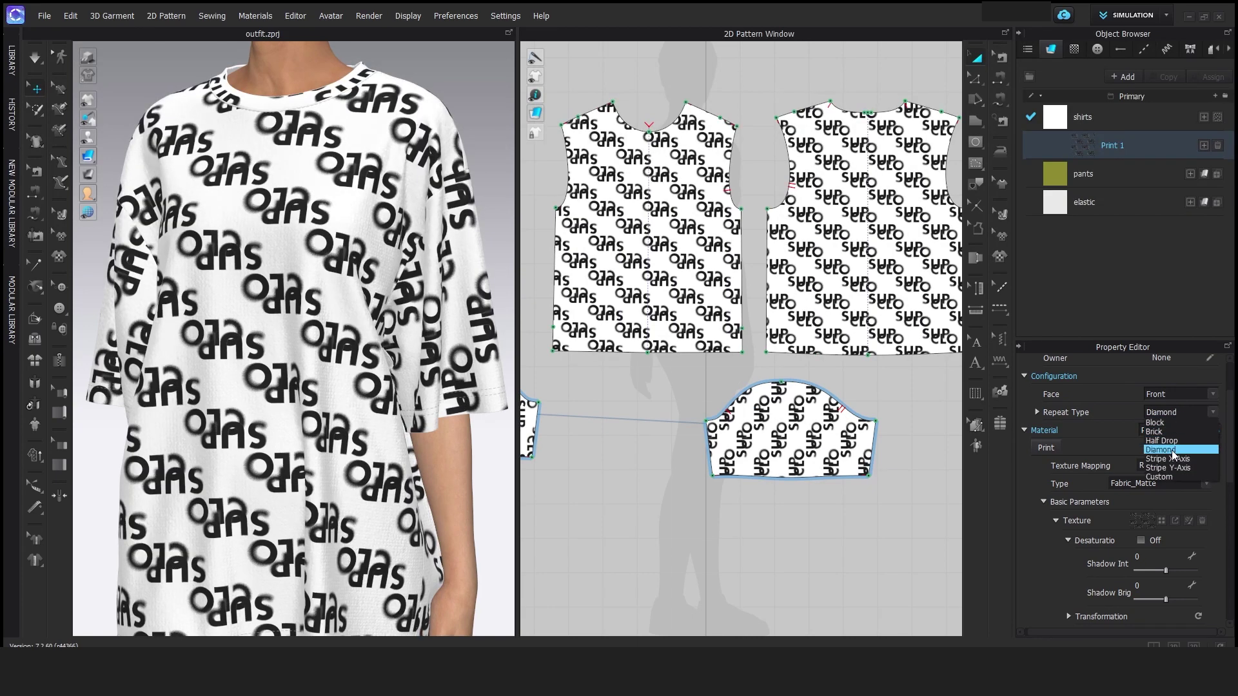
{"action": "left_click", "coordinate": [1171, 461]}
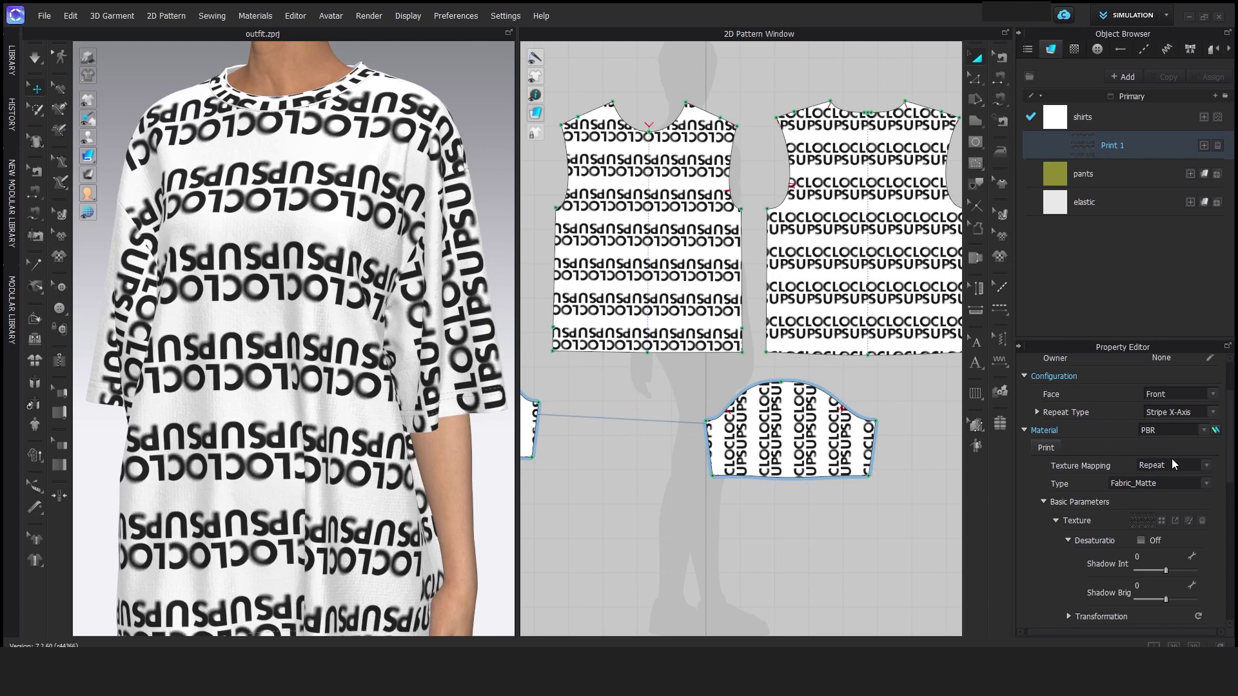
{"action": "left_click", "coordinate": [1174, 413]}
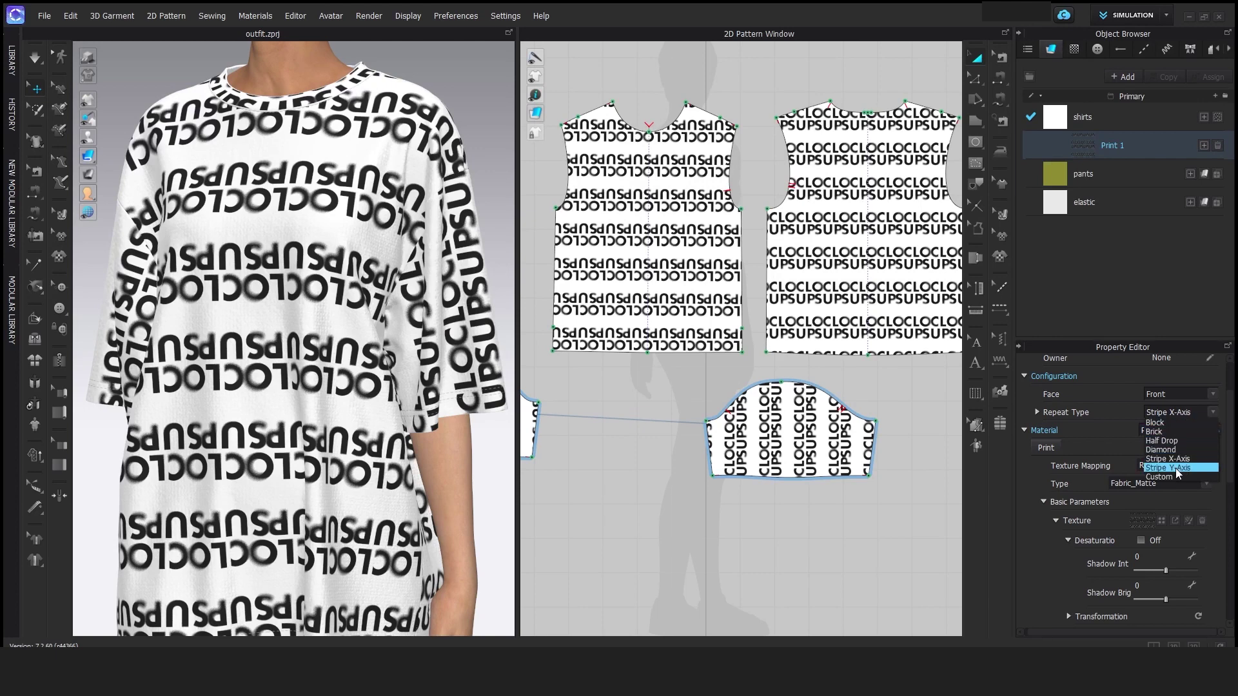
{"action": "key", "text": "Escape"}
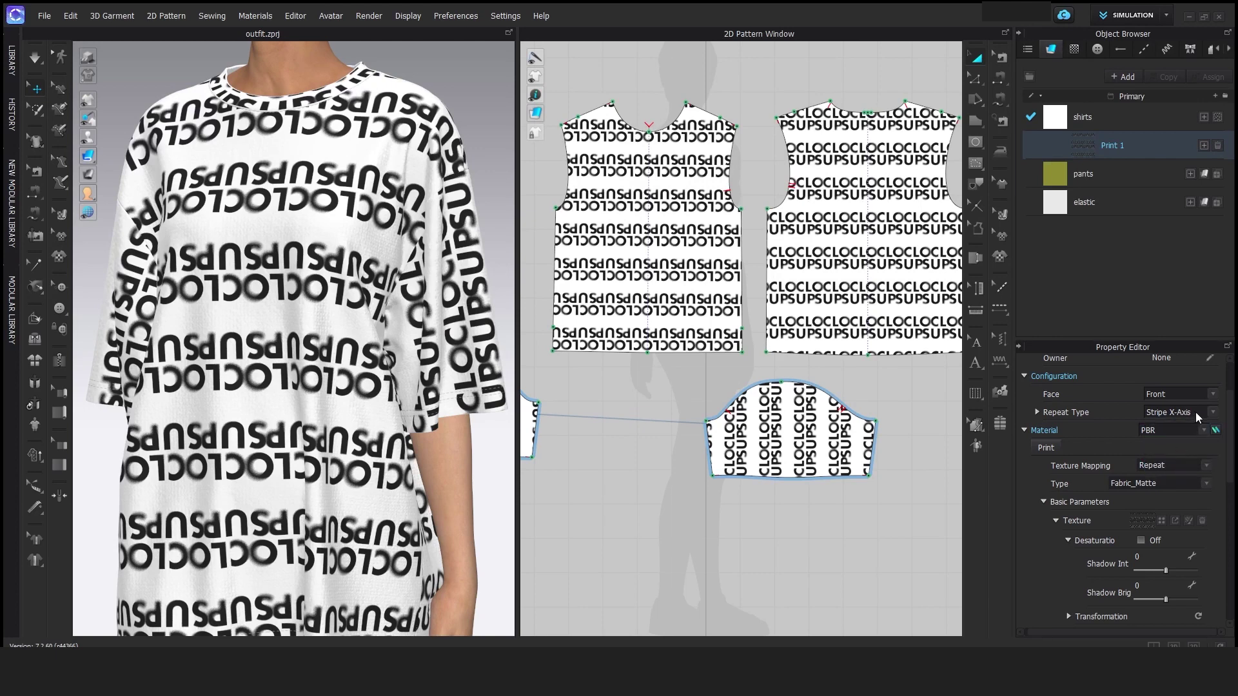
- In the Texture Editor, set the print layer's Repeat Space X to 100 px and Shift X to 200 px
{"action": "left_click", "coordinate": [1189, 521]}
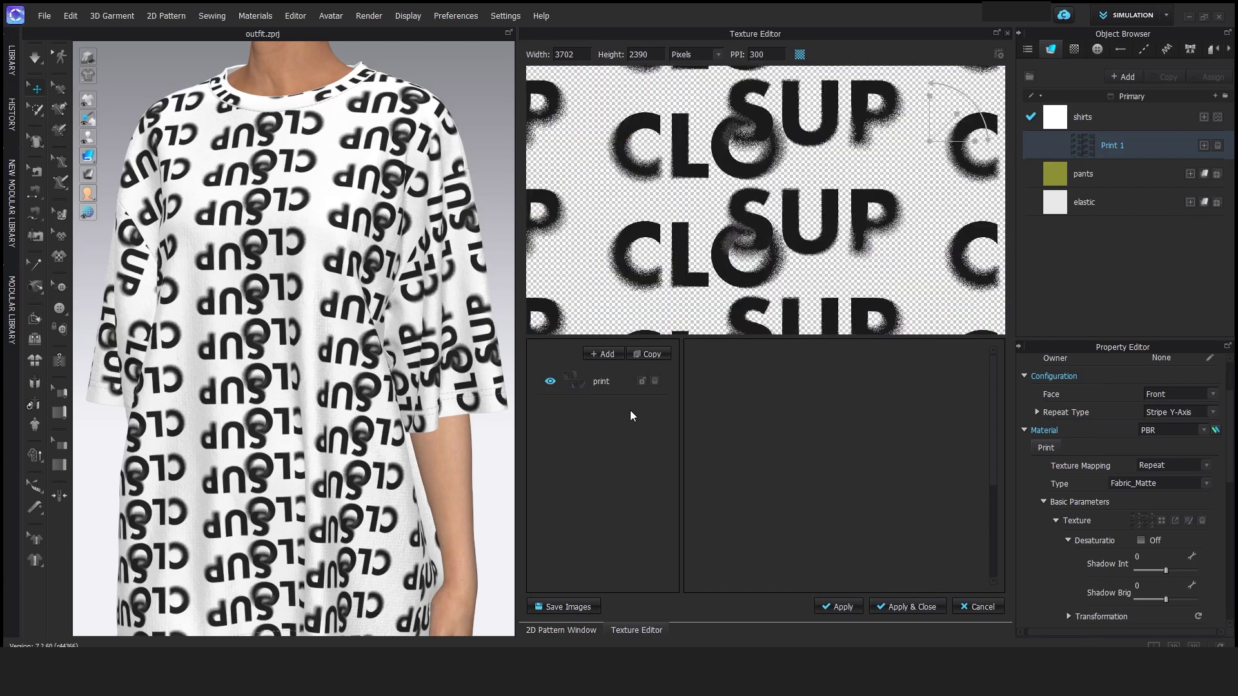
{"action": "left_click", "coordinate": [609, 386]}
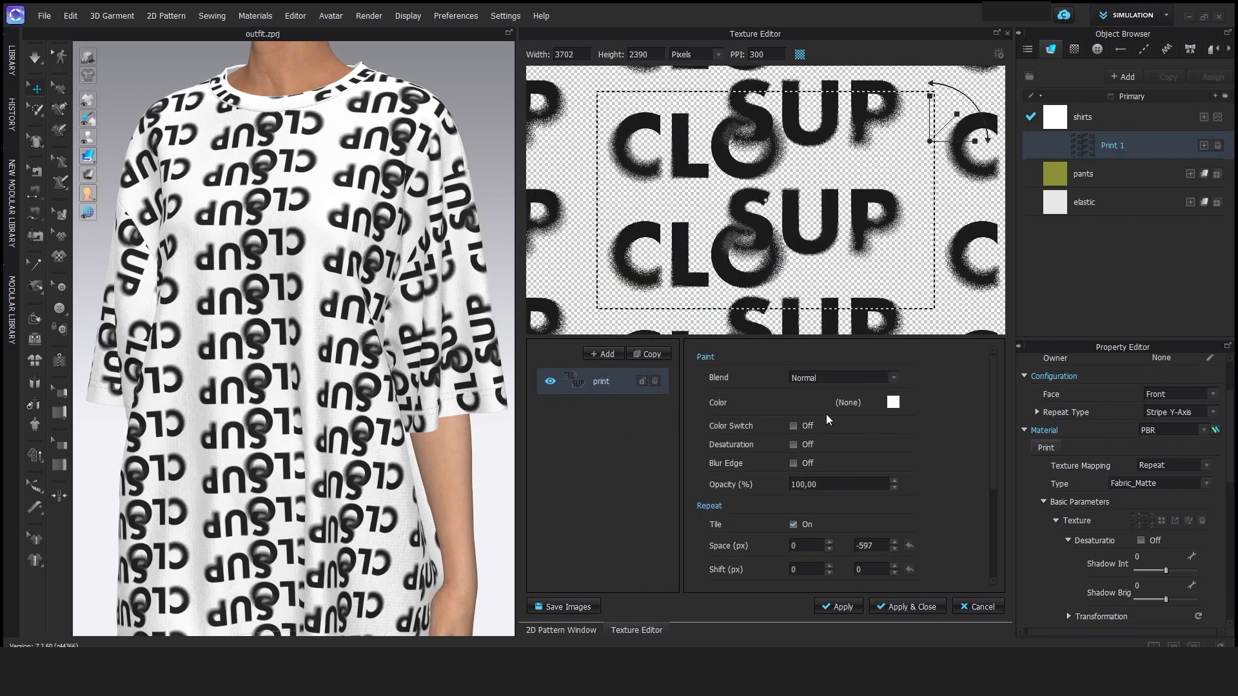
{"action": "scroll", "coordinate": [831, 419], "scroll_direction": "down", "scroll_amount": 1}
{"action": "left_click", "coordinate": [830, 505]}
{"action": "left_click", "coordinate": [830, 504]}
{"action": "left_click", "coordinate": [829, 504]}
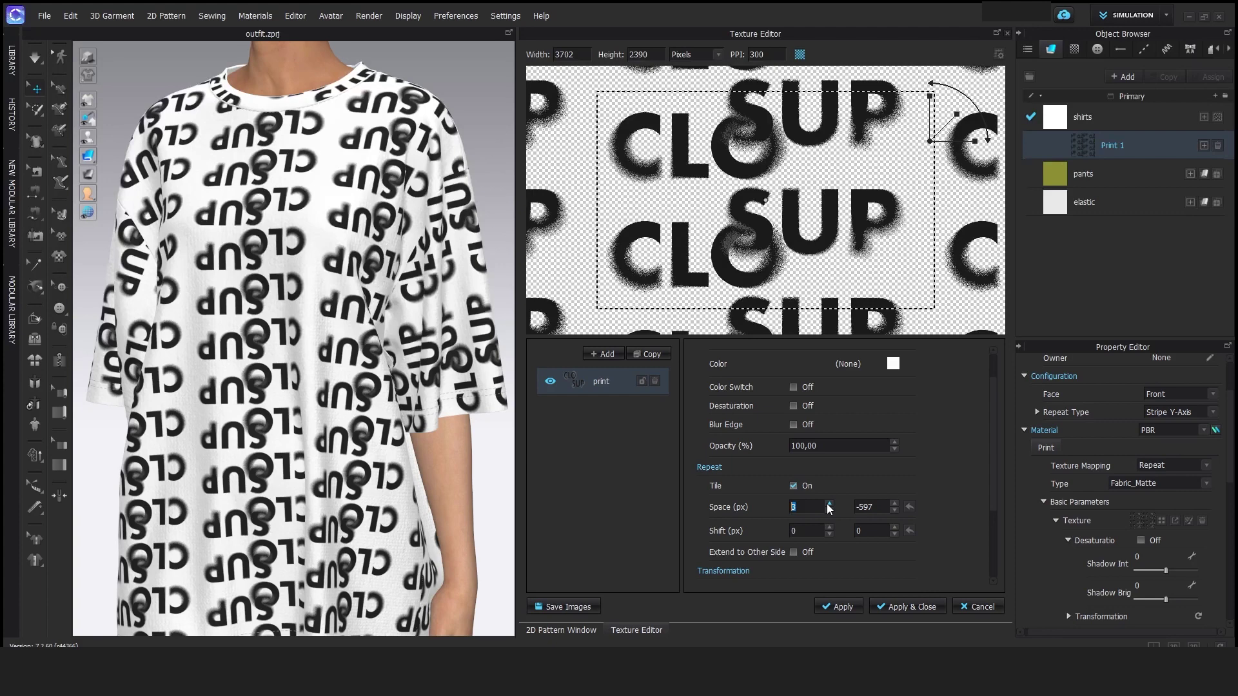
{"action": "type", "text": "6100"}
{"action": "key", "text": "Return"}
{"action": "left_click", "coordinate": [812, 531]}
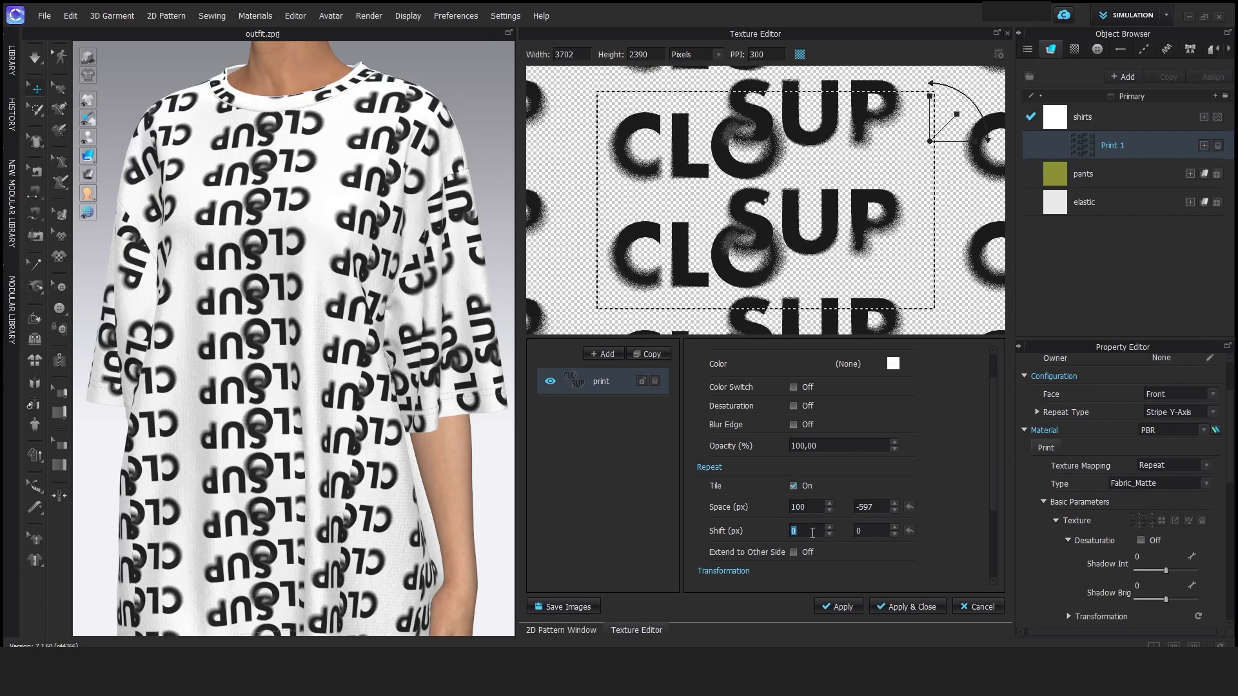
{"action": "type", "text": "200"}
{"action": "key", "text": "Return"}
{"action": "scroll", "coordinate": [842, 559], "scroll_direction": "down", "scroll_amount": 3}
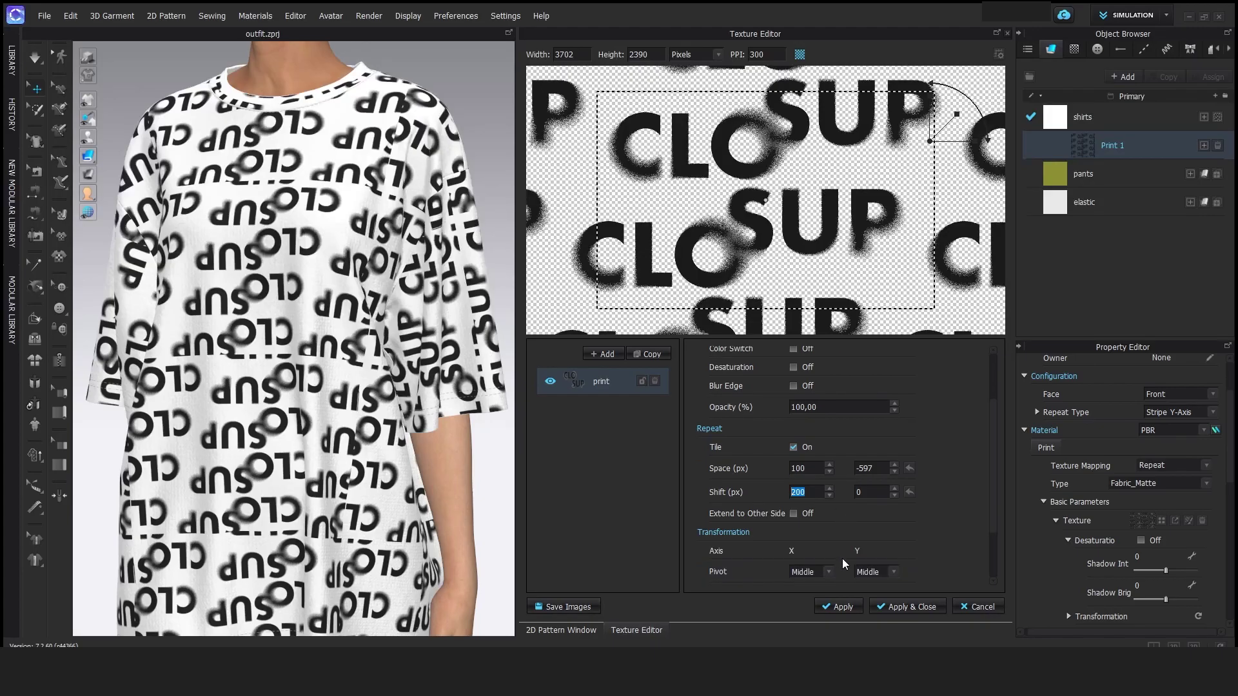